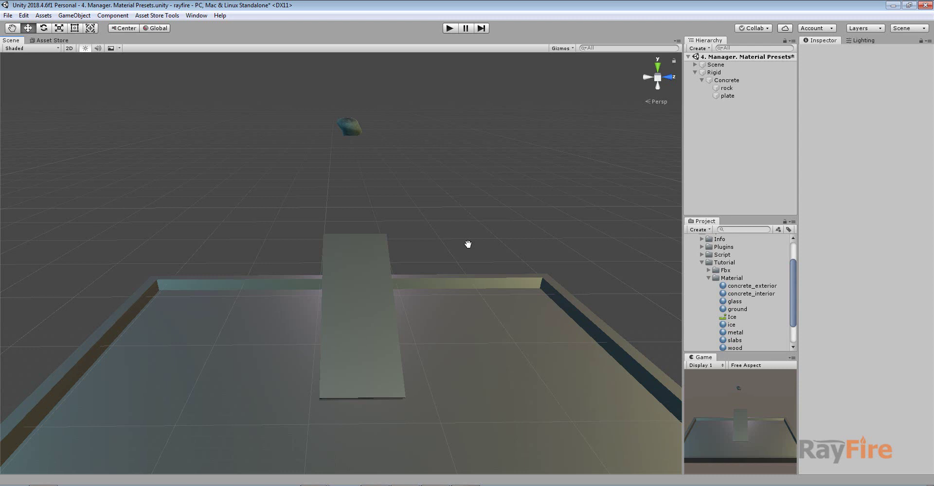
Step: Duplicate the rock and plate pair twice and place one copy on each side of the original pair
{"action": "left_click_drag", "start_coordinate": [438, 226], "coordinate": [434, 217], "text": "alt"}
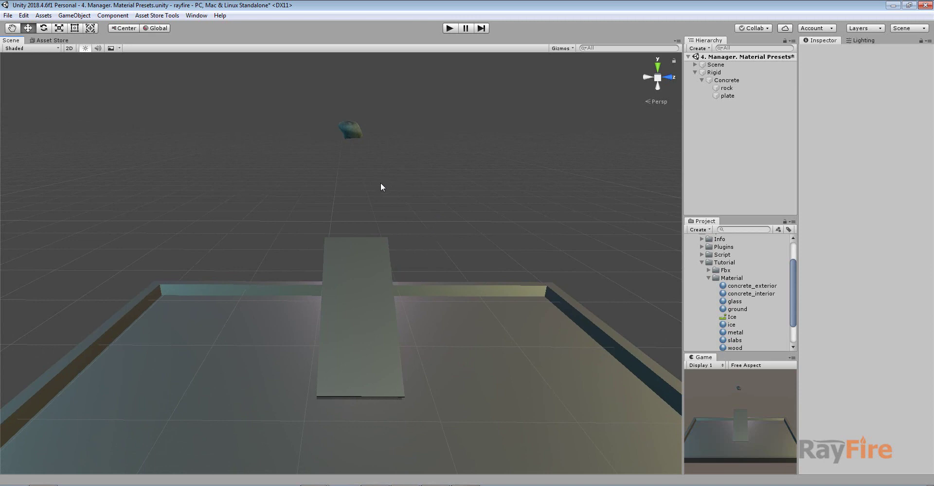
{"action": "left_click", "coordinate": [359, 132]}
{"action": "left_click_drag", "start_coordinate": [360, 132], "coordinate": [371, 126], "text": "alt"}
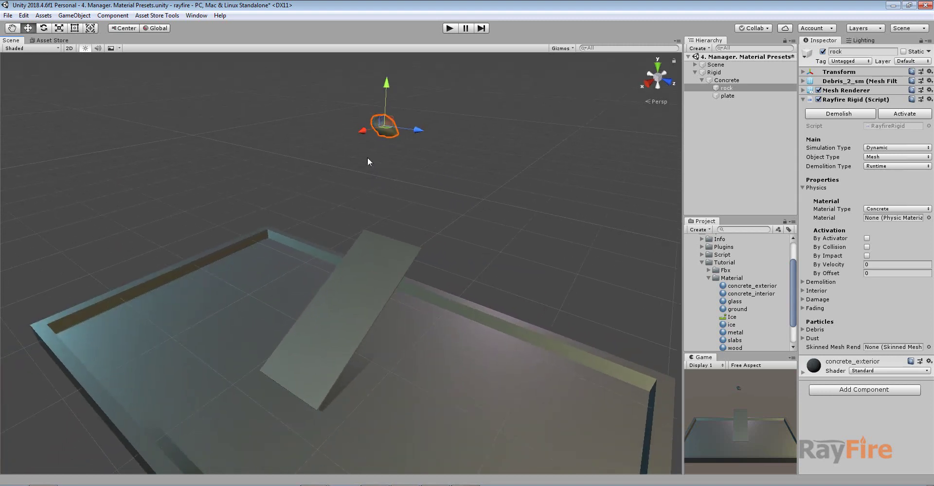
{"action": "left_click_drag", "start_coordinate": [384, 219], "coordinate": [283, 241], "text": "alt"}
{"action": "left_click", "coordinate": [370, 244], "text": "shift"}
{"action": "key", "text": "ctrl+d"}
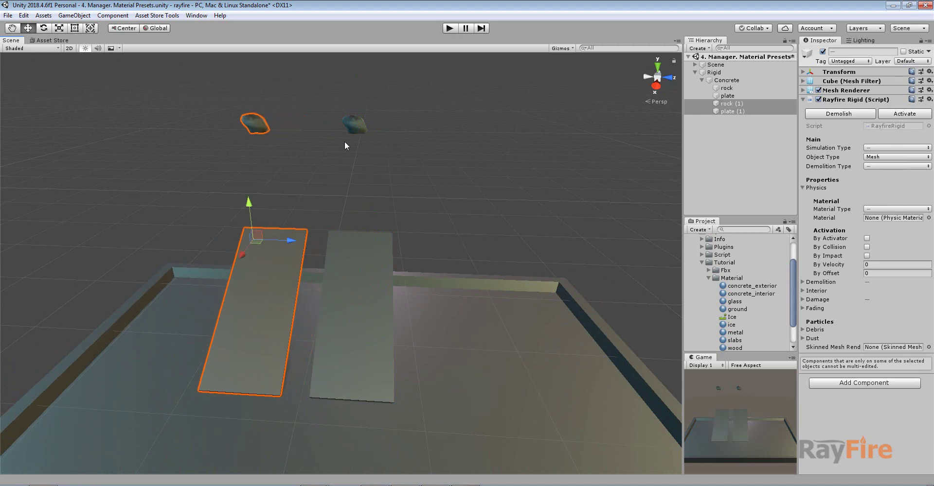
{"action": "key", "text": "ctrl+d"}
{"action": "left_click_drag", "start_coordinate": [288, 240], "coordinate": [506, 247]}
Step: Apply the metal material to the rock (1) object and the ice material to the rock (2) object
{"action": "left_click", "coordinate": [252, 127]}
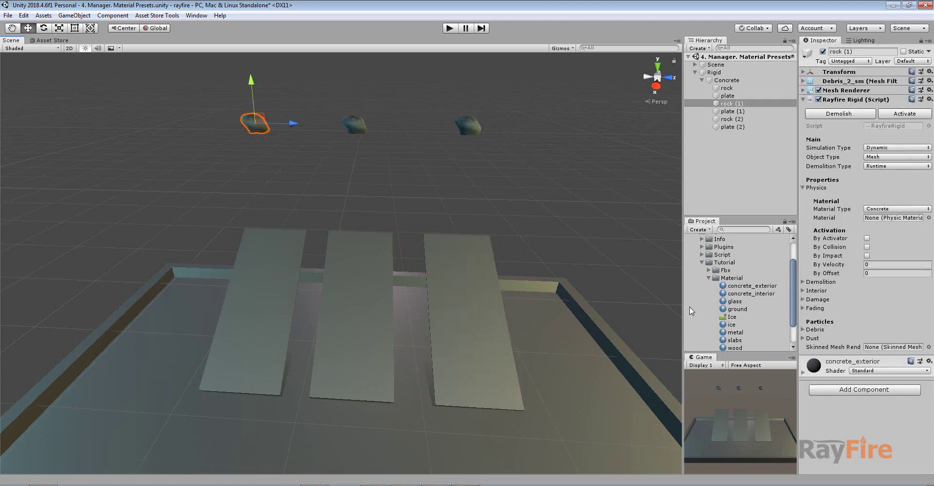
{"action": "left_click_drag", "start_coordinate": [732, 333], "coordinate": [263, 130]}
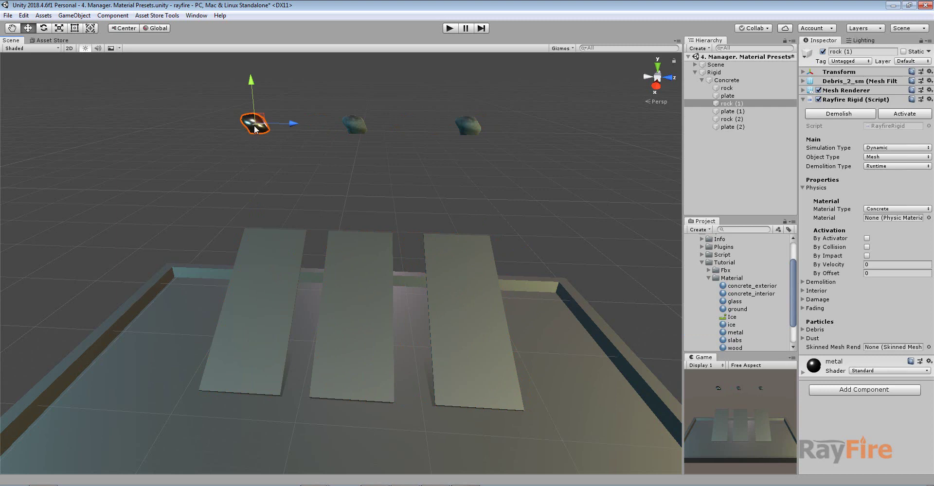
{"action": "left_click", "coordinate": [466, 128]}
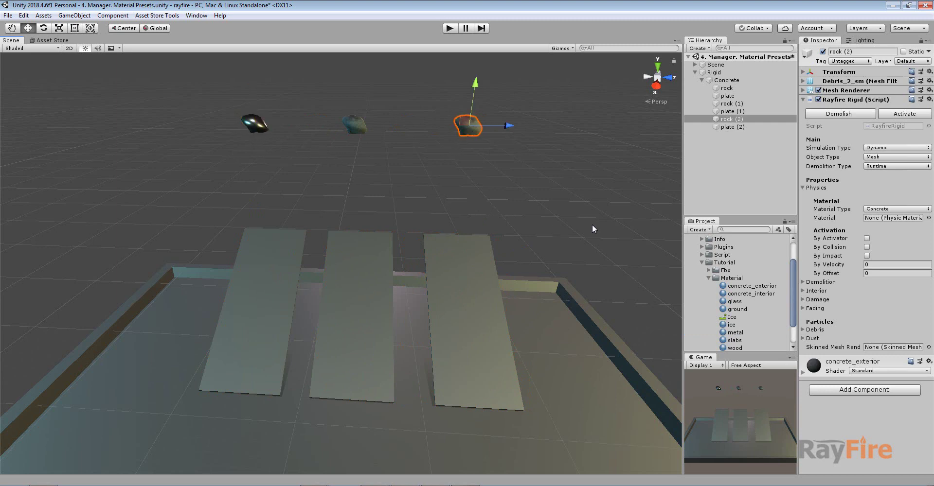
{"action": "left_click_drag", "start_coordinate": [729, 325], "coordinate": [464, 121]}
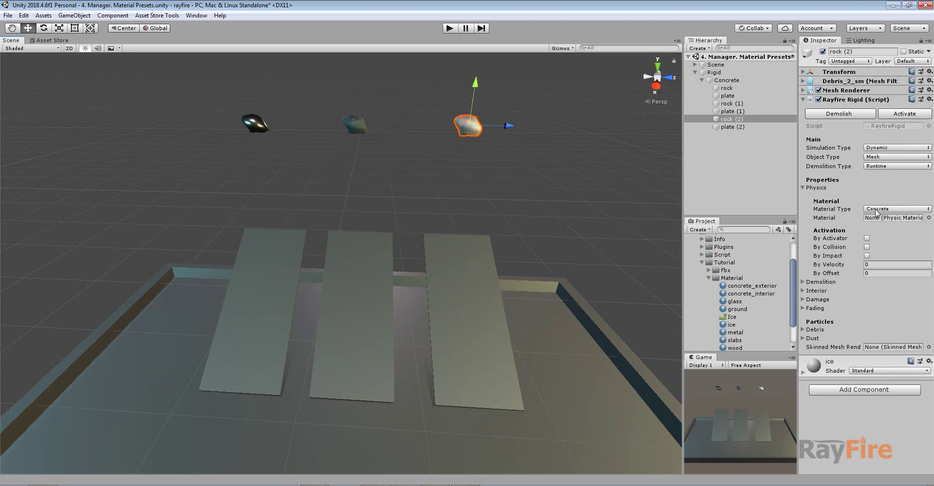
Step: Stagger the rock heights by raising the middle concrete rock slightly and lowering the ice rock slightly
{"action": "left_click", "coordinate": [255, 126]}
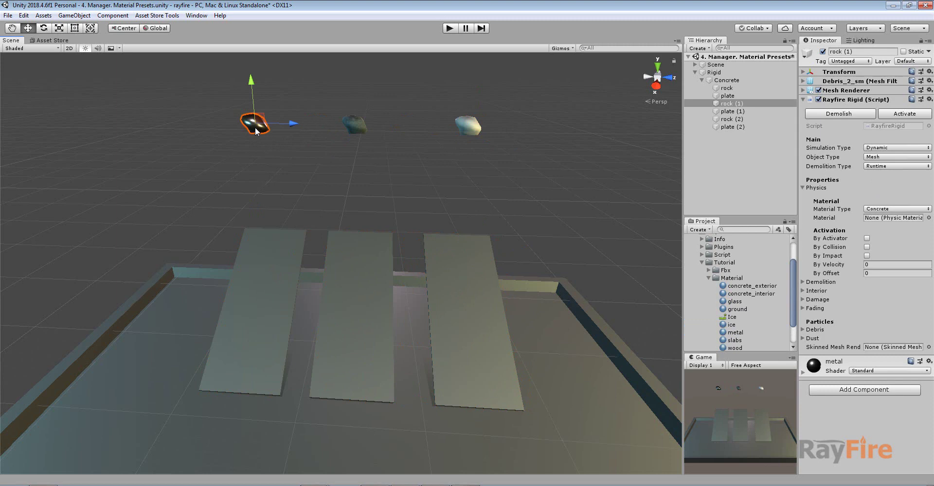
{"action": "middle_click_drag", "start_coordinate": [370, 140], "coordinate": [369, 174]}
{"action": "left_click", "coordinate": [349, 146]}
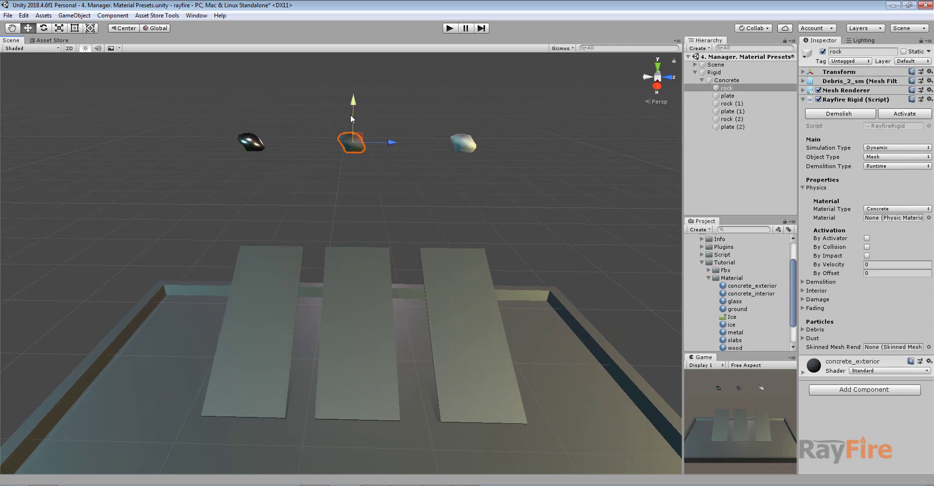
{"action": "left_click_drag", "start_coordinate": [352, 115], "coordinate": [351, 106]}
{"action": "left_click", "coordinate": [461, 143]}
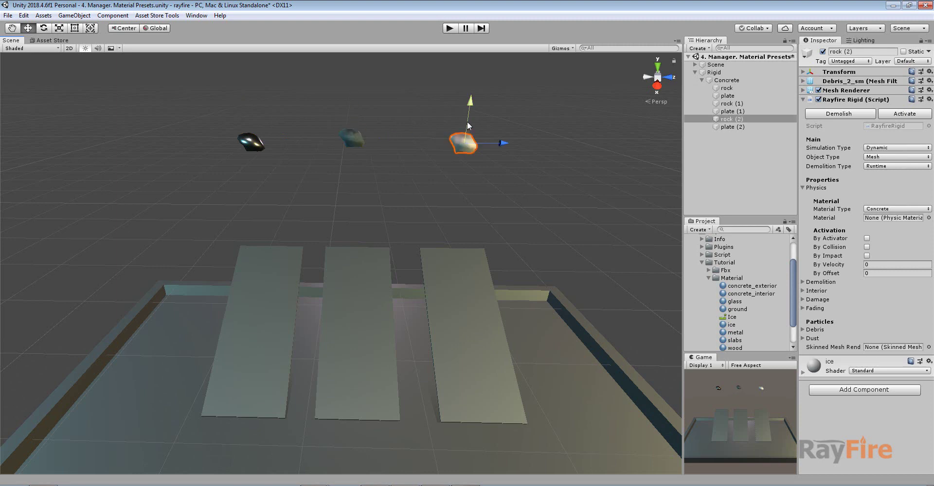
{"action": "left_click_drag", "start_coordinate": [465, 125], "coordinate": [463, 129]}
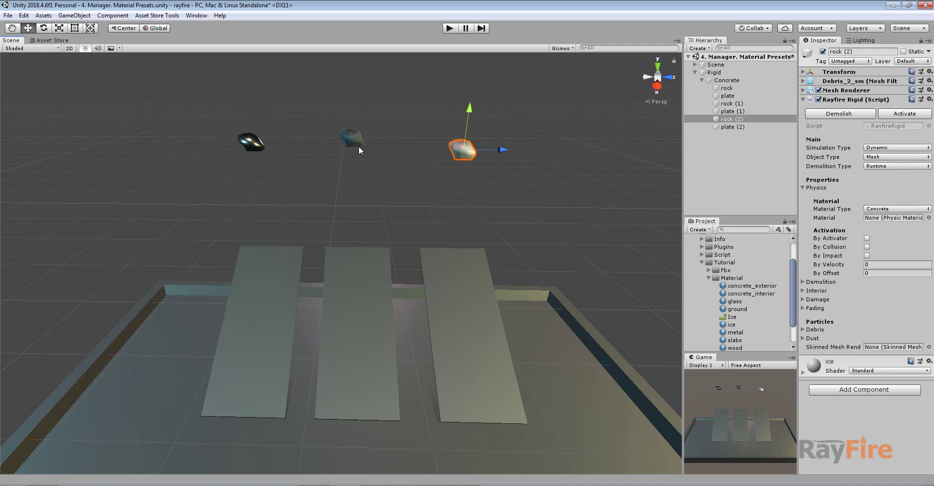
Step: Run the simulation to watch all three rocks hit the plates with the Concrete preset, and stop it
{"action": "left_click", "coordinate": [449, 29]}
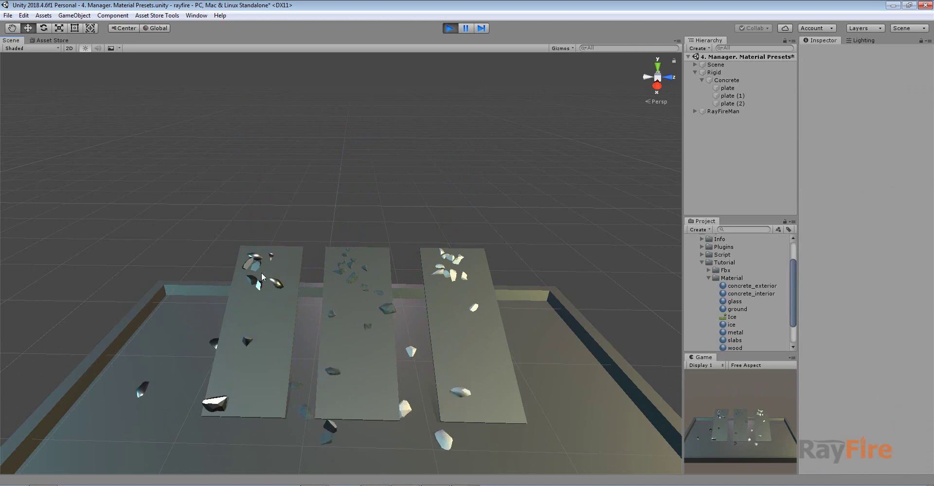
{"action": "left_click", "coordinate": [450, 28]}
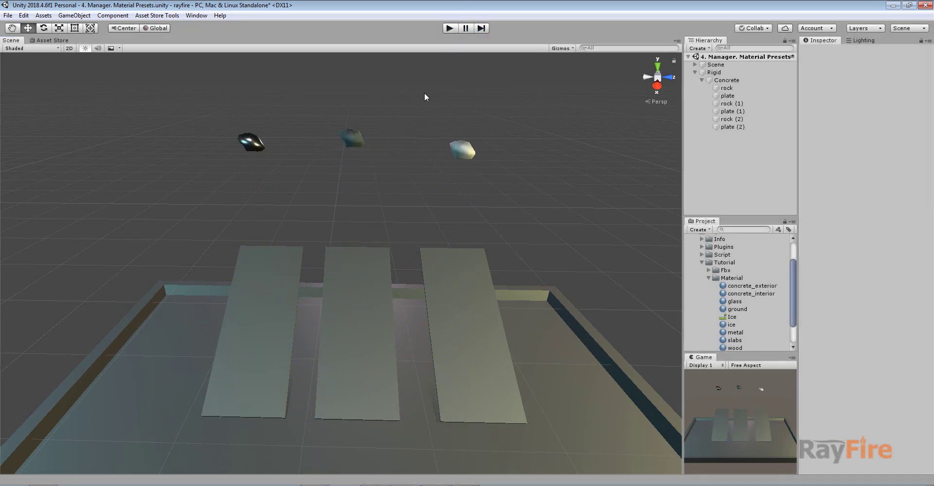
Step: Set the physics Material Type to Heavy Metal for the metal rock and Ice for the ice rock
{"action": "left_click", "coordinate": [256, 144]}
{"action": "left_click", "coordinate": [897, 209]}
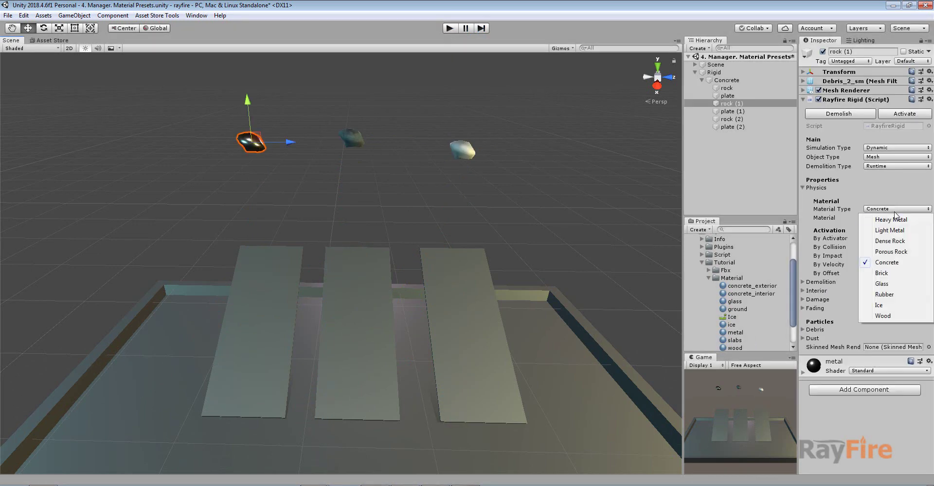
{"action": "left_click", "coordinate": [888, 224]}
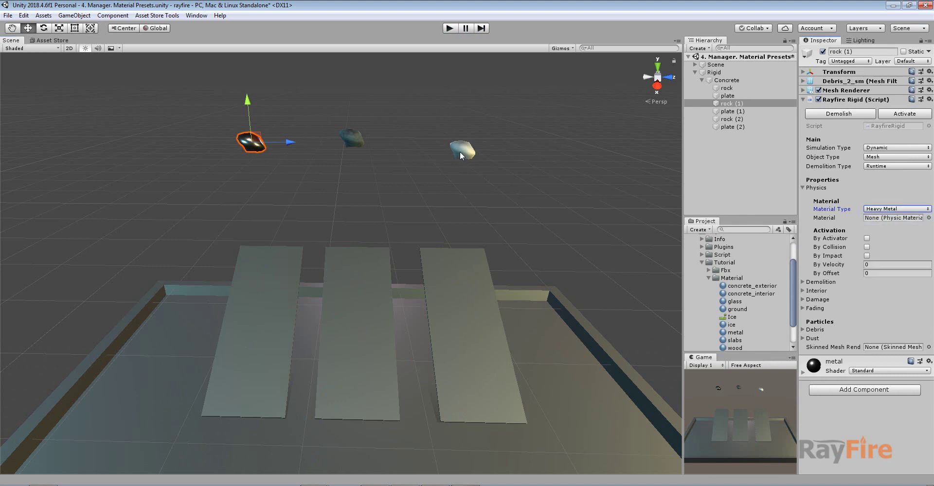
{"action": "left_click", "coordinate": [459, 151]}
{"action": "left_click", "coordinate": [897, 209]}
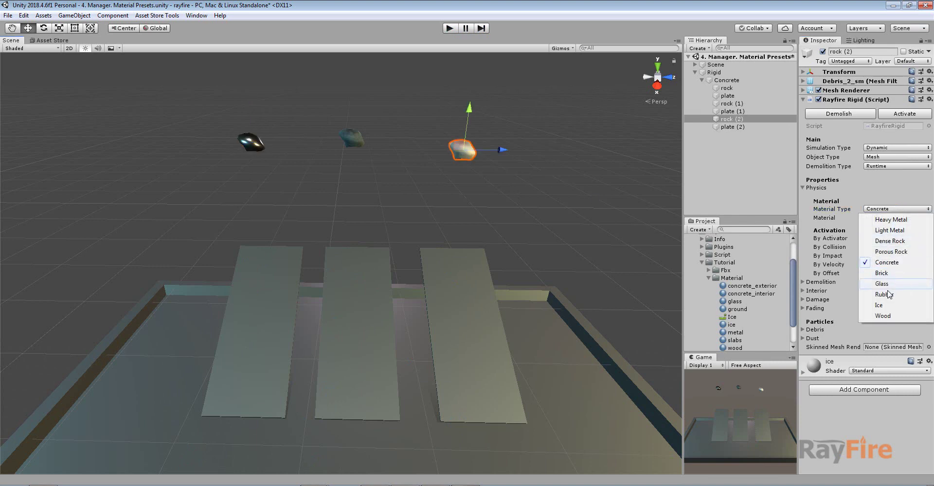
{"action": "left_click", "coordinate": [888, 305]}
Step: Simulate the drop with the different material presets, inspect a fragment of the concrete rock, and stop the simulation
{"action": "left_click", "coordinate": [447, 41]}
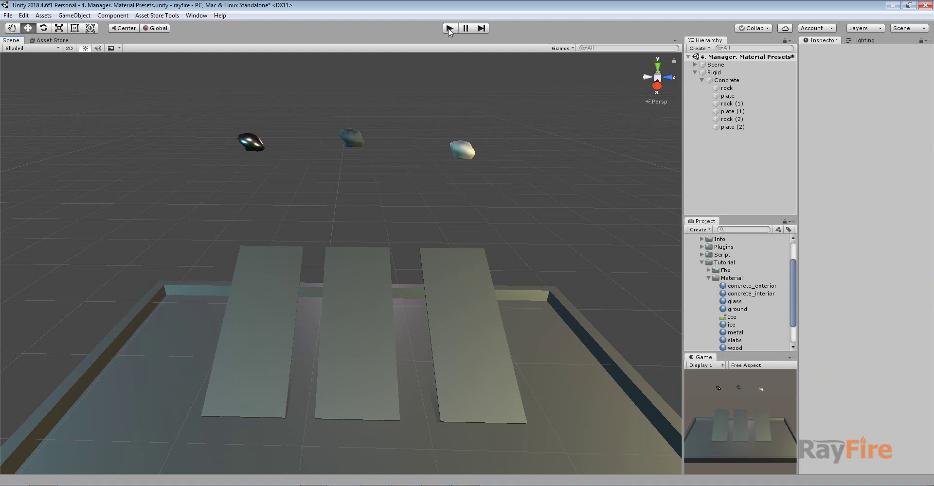
{"action": "left_click", "coordinate": [448, 29]}
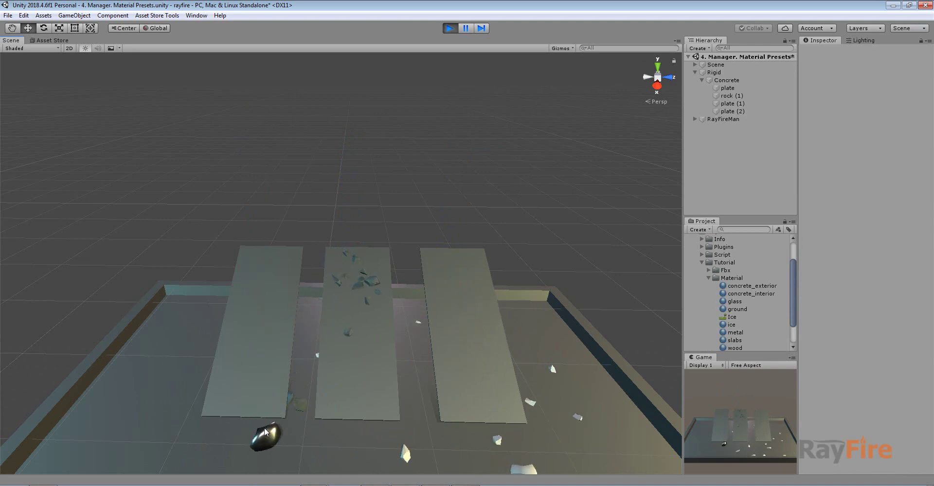
{"action": "left_click_drag", "start_coordinate": [489, 387], "coordinate": [564, 346], "text": "alt"}
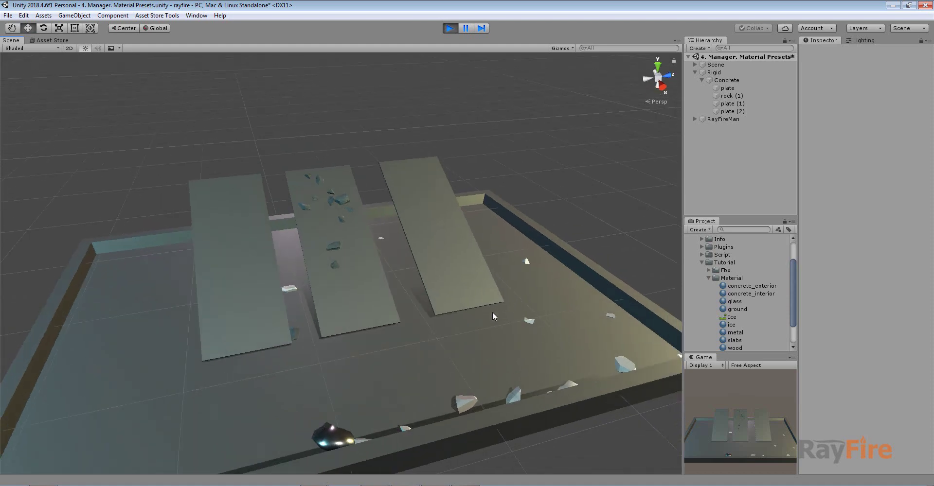
{"action": "left_click_drag", "start_coordinate": [304, 223], "coordinate": [336, 264], "text": "alt"}
{"action": "left_click", "coordinate": [336, 262]}
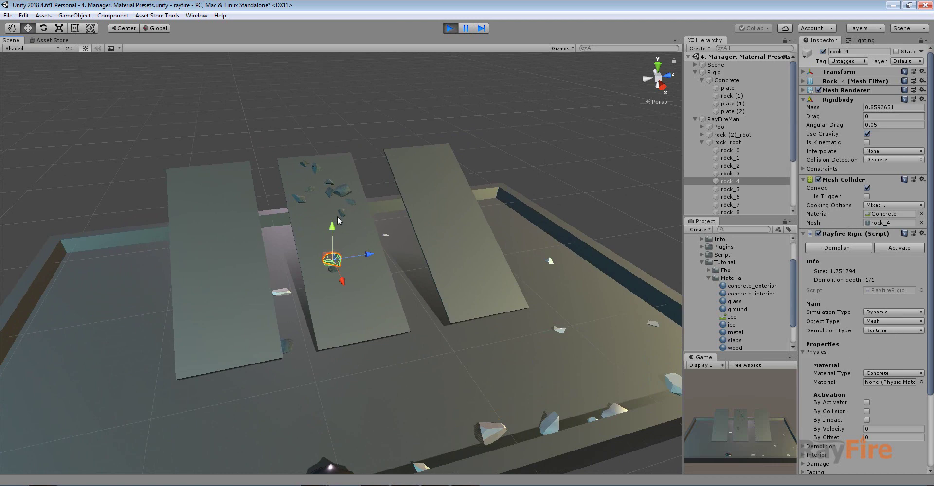
{"action": "left_click", "coordinate": [450, 29]}
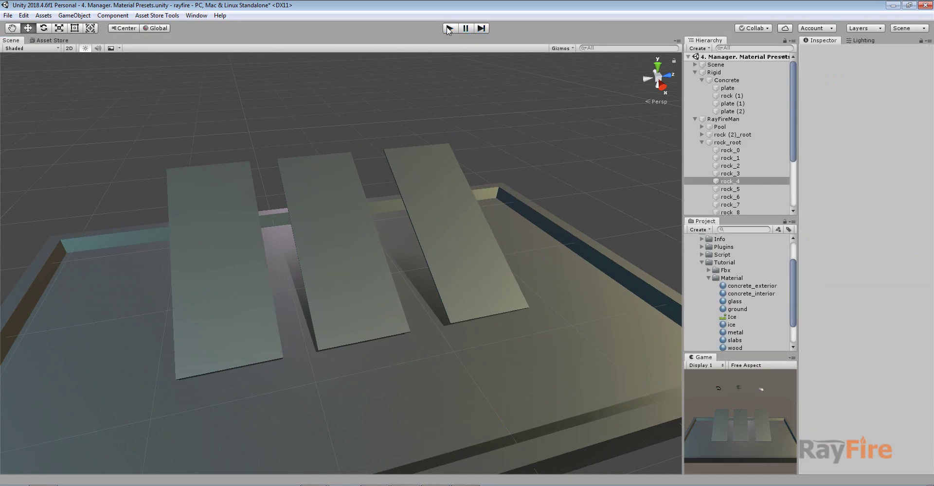
Step: Review the available Material Type presets in the ice rock's physics properties
{"action": "middle_click_drag", "start_coordinate": [463, 152], "coordinate": [452, 265]}
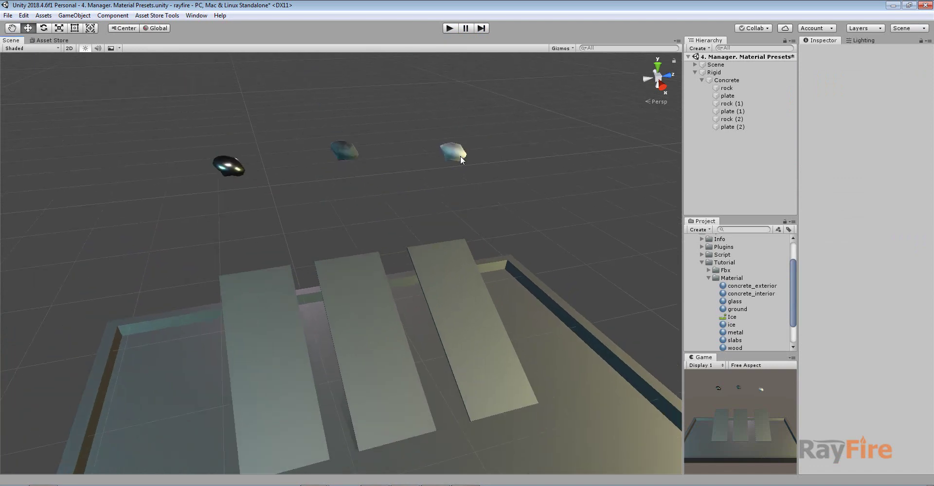
{"action": "left_click", "coordinate": [457, 154]}
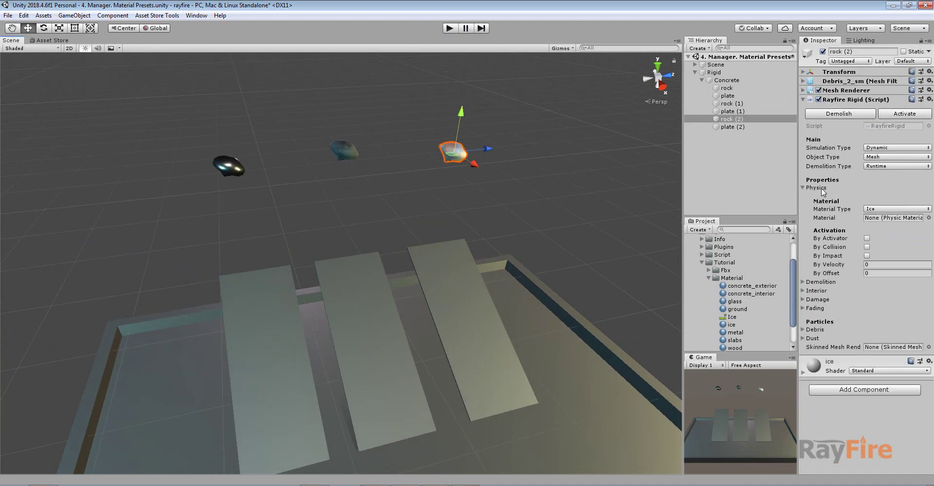
{"action": "left_click", "coordinate": [876, 210]}
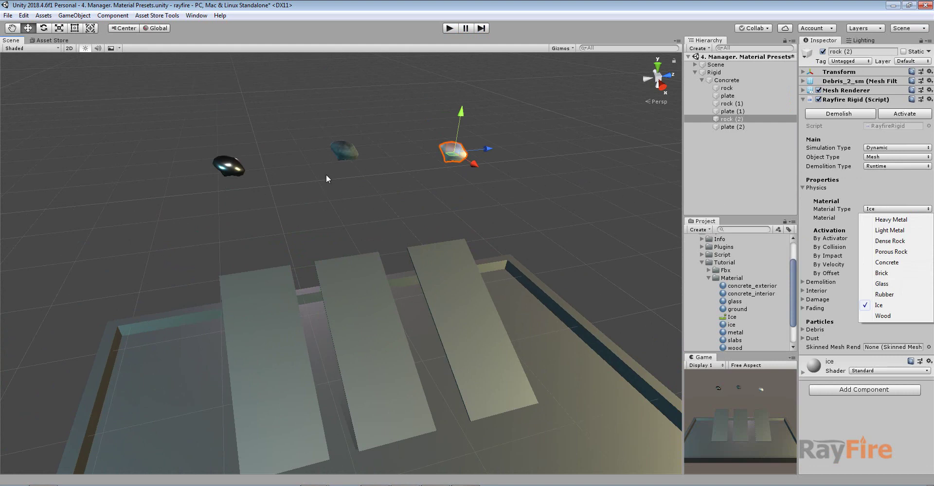
{"action": "left_click", "coordinate": [370, 198]}
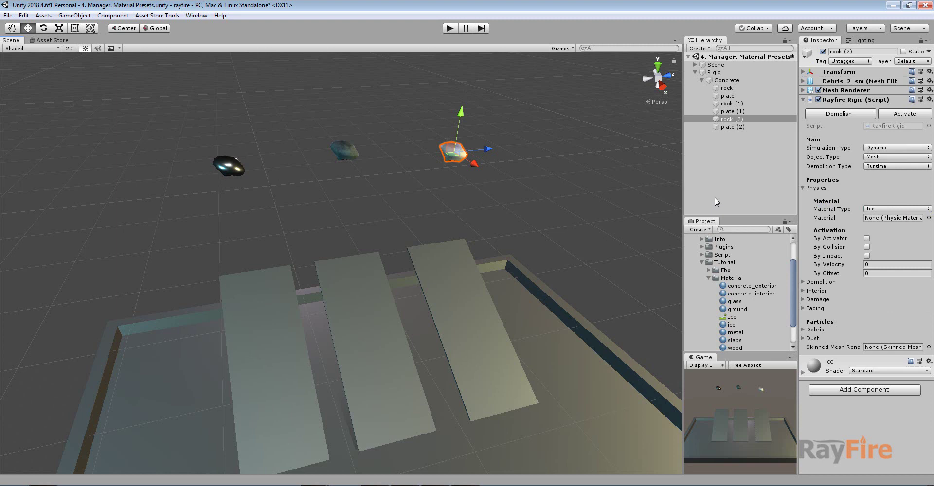
{"action": "left_click_drag", "start_coordinate": [467, 193], "coordinate": [428, 183], "text": "alt"}
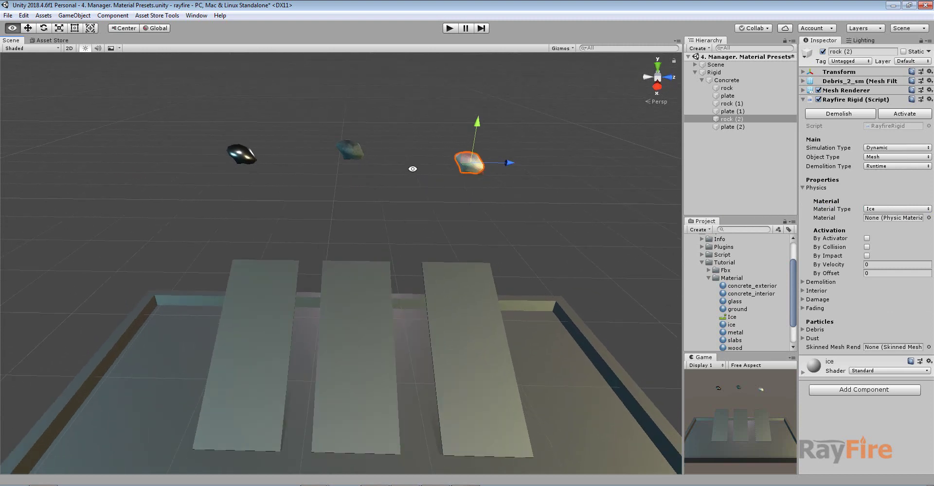
{"action": "left_click", "coordinate": [872, 209]}
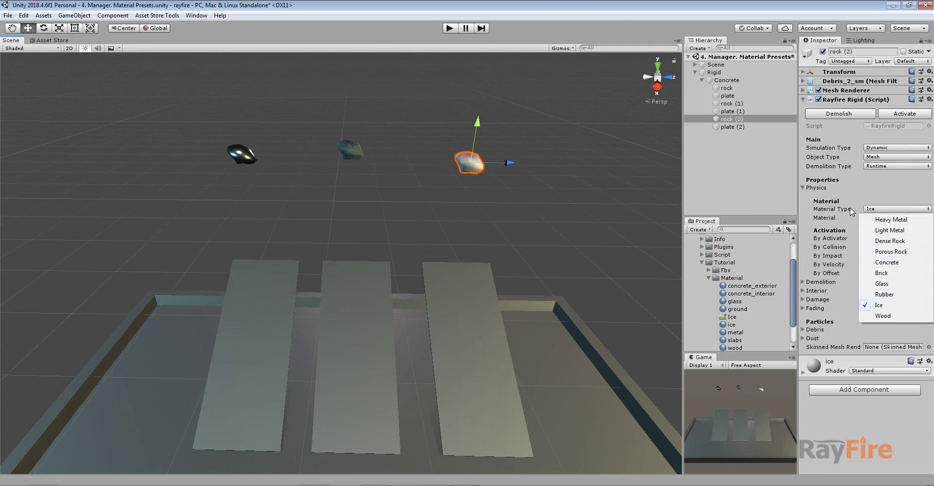
{"action": "left_click", "coordinate": [565, 27]}
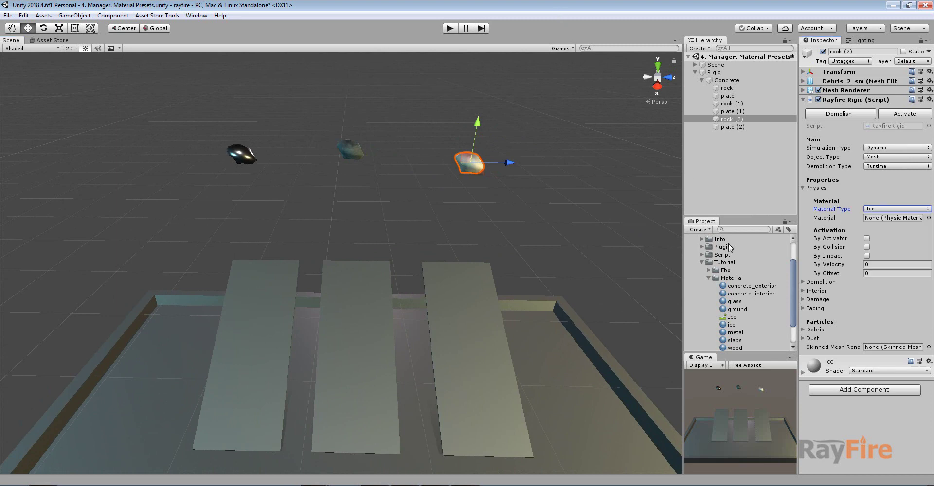
Step: Check the Ice physic material's friction settings and assign it as the middle concrete rock's physics Material
{"action": "left_click", "coordinate": [732, 317]}
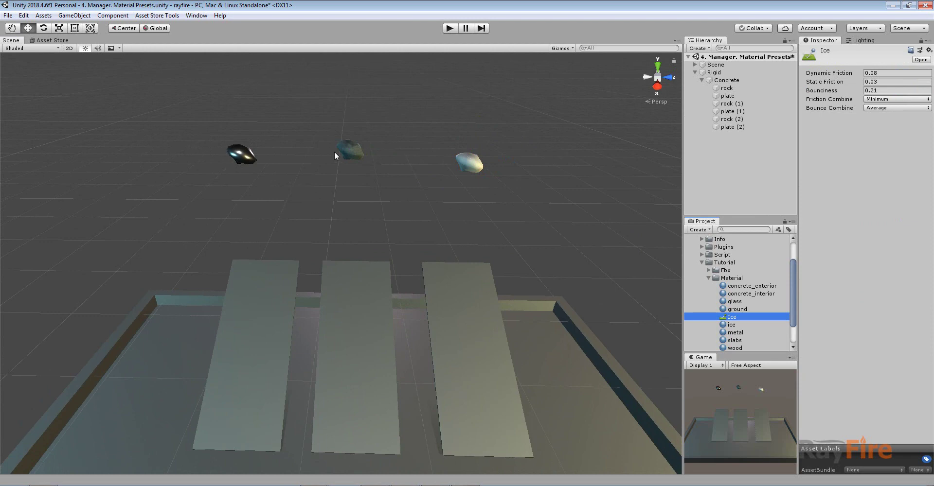
{"action": "left_click", "coordinate": [350, 150]}
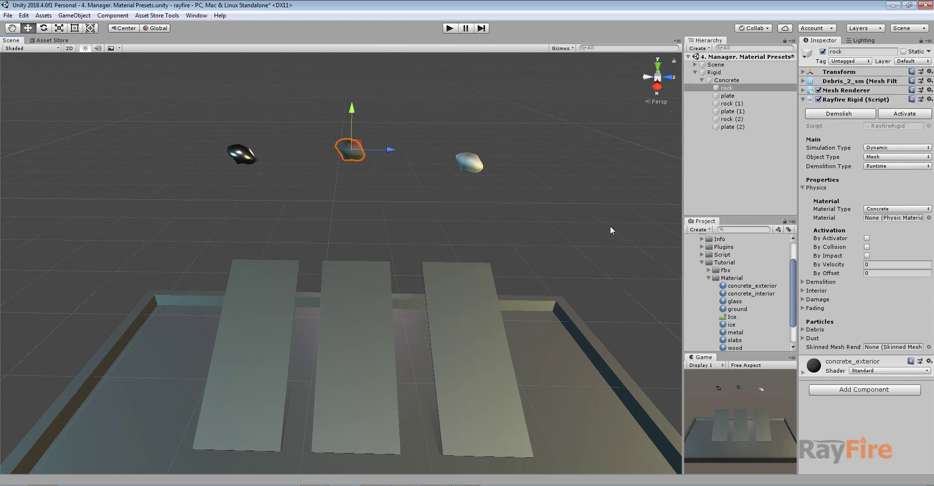
{"action": "left_click", "coordinate": [873, 218]}
{"action": "left_click_drag", "start_coordinate": [864, 233], "coordinate": [871, 219]}
Step: Simulate the drop with the Ice physic material on the concrete rock, inspect a sliding fragment and the Ice asset, and stop
{"action": "left_click", "coordinate": [447, 29]}
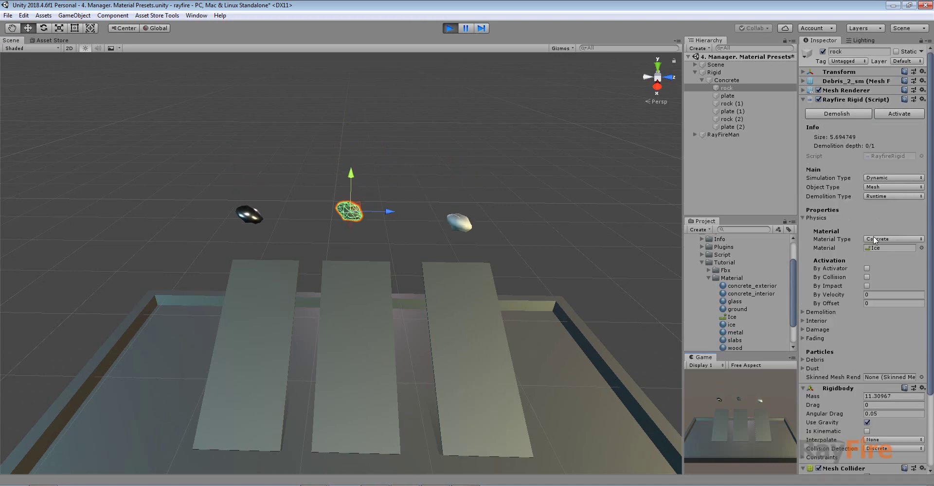
{"action": "left_click", "coordinate": [300, 377]}
{"action": "left_click", "coordinate": [352, 336]}
{"action": "scroll", "coordinate": [360, 407], "scroll_direction": "up", "scroll_amount": 3}
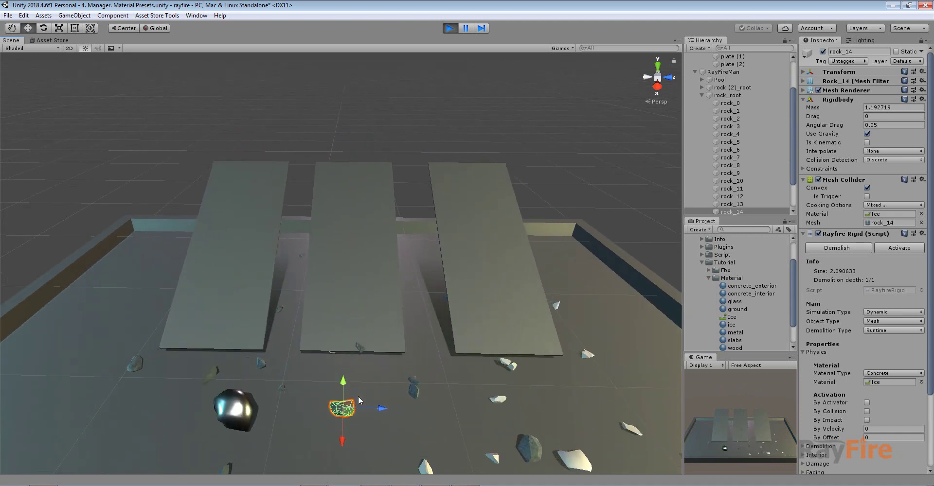
{"action": "left_click", "coordinate": [879, 215]}
{"action": "left_click", "coordinate": [734, 317]}
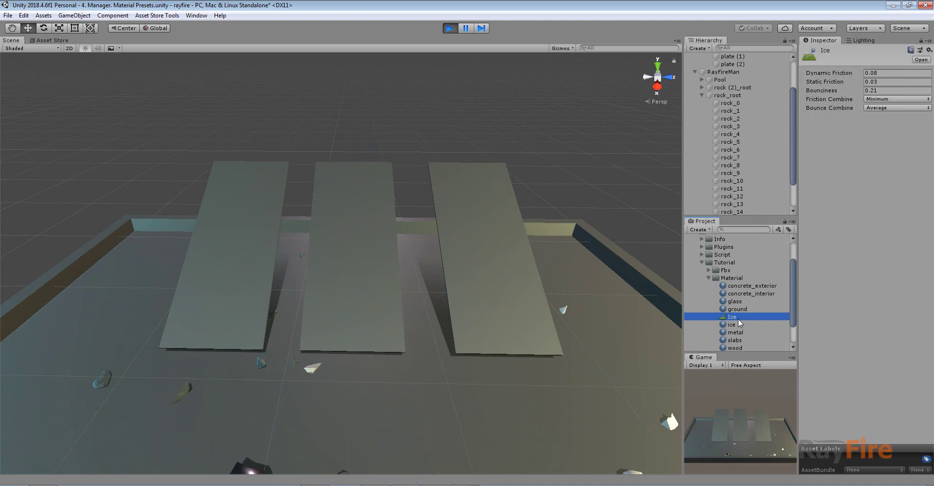
{"action": "left_click", "coordinate": [450, 28]}
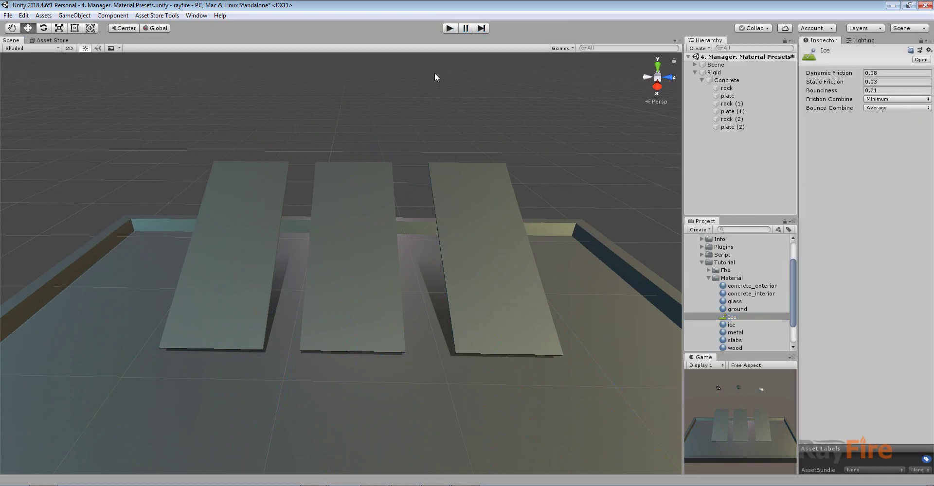
{"action": "left_click_drag", "start_coordinate": [417, 111], "coordinate": [336, 157], "text": "alt"}
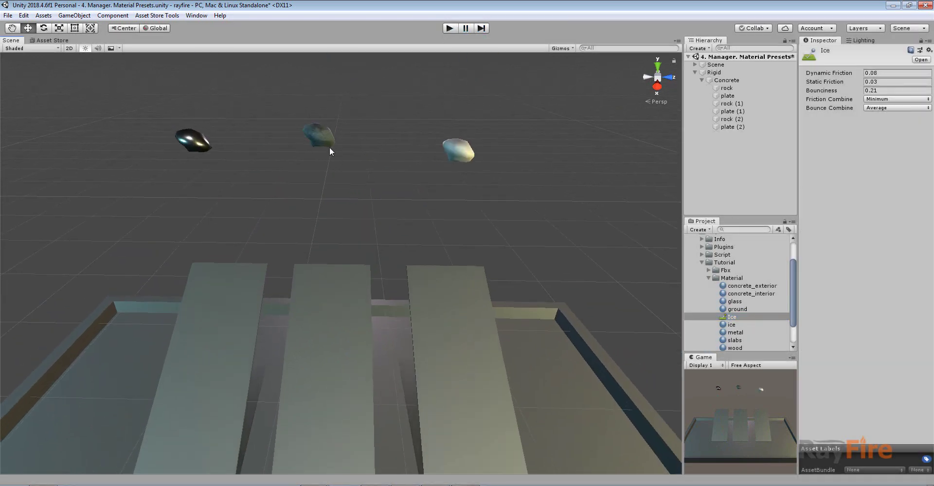
{"action": "left_click", "coordinate": [321, 139]}
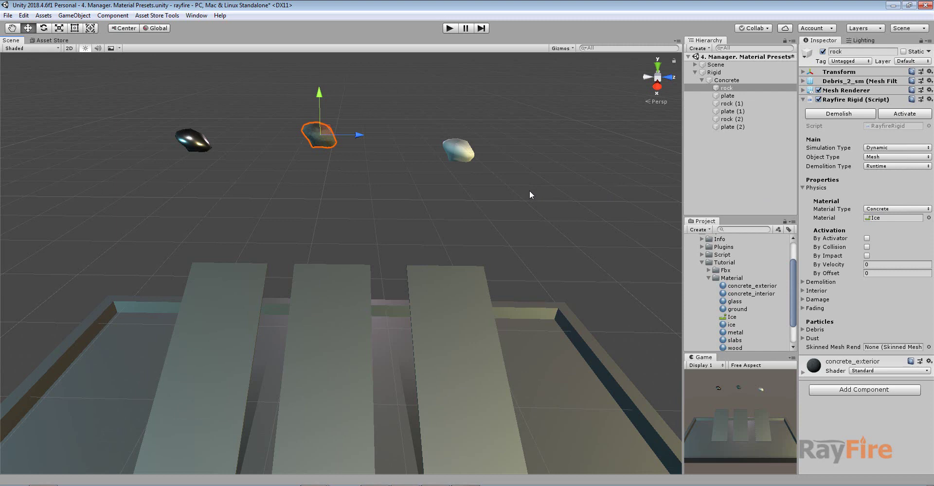
{"action": "left_click", "coordinate": [733, 177]}
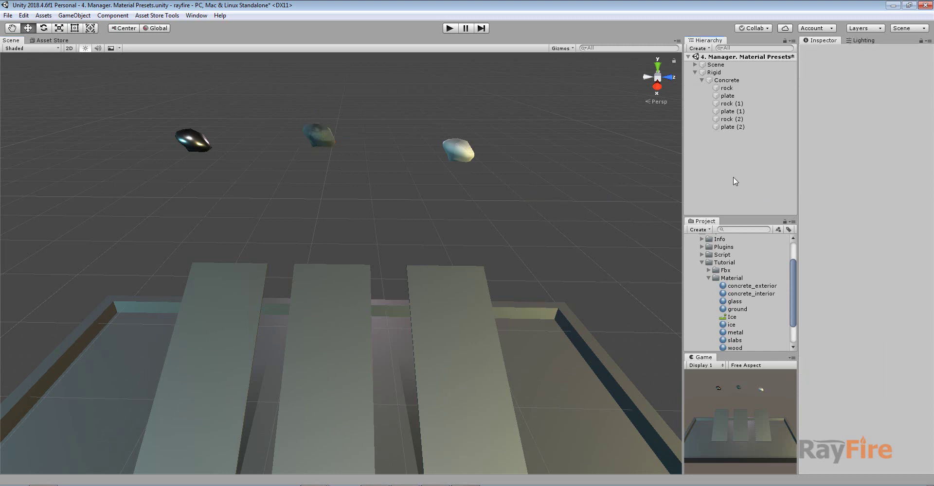
{"action": "right_click", "coordinate": [733, 177]}
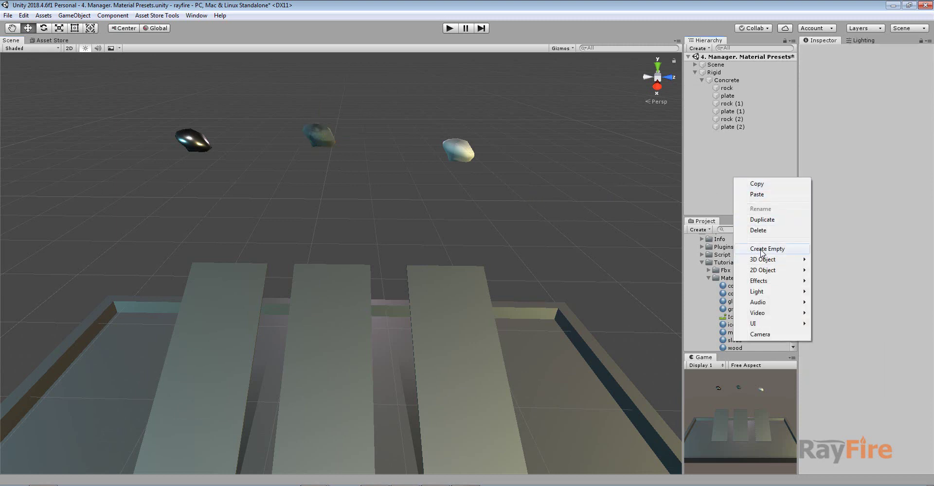
{"action": "left_click", "coordinate": [564, 170]}
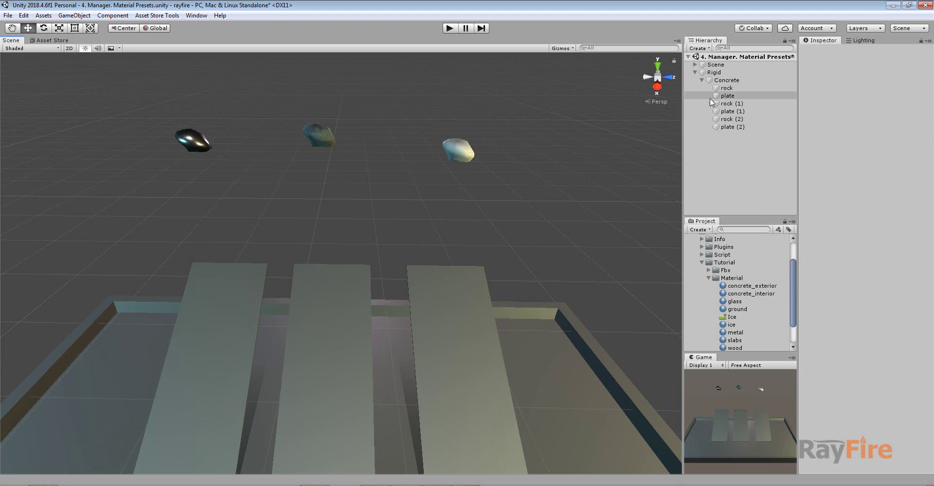
Step: Run and pause the simulation, inspect the Heavy Metal material preset of the RayFireMan object, and stop the simulation
{"action": "left_click", "coordinate": [456, 30]}
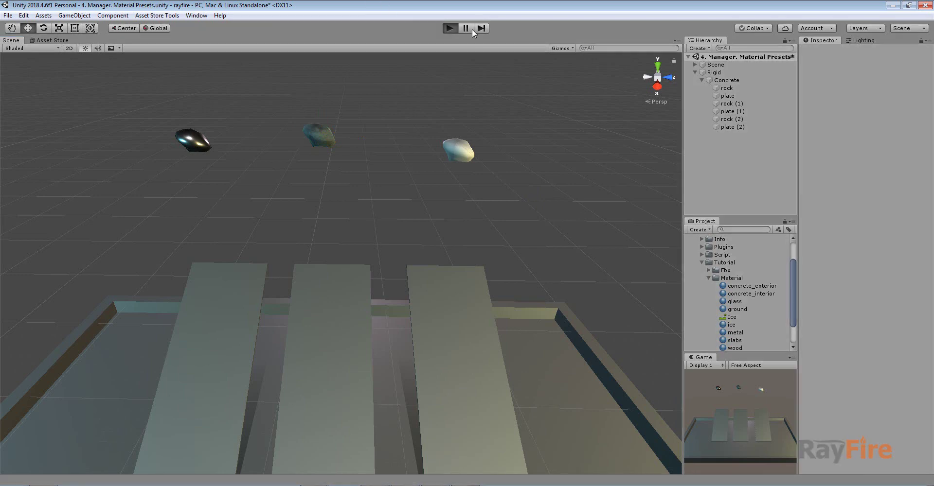
{"action": "left_click", "coordinate": [719, 136]}
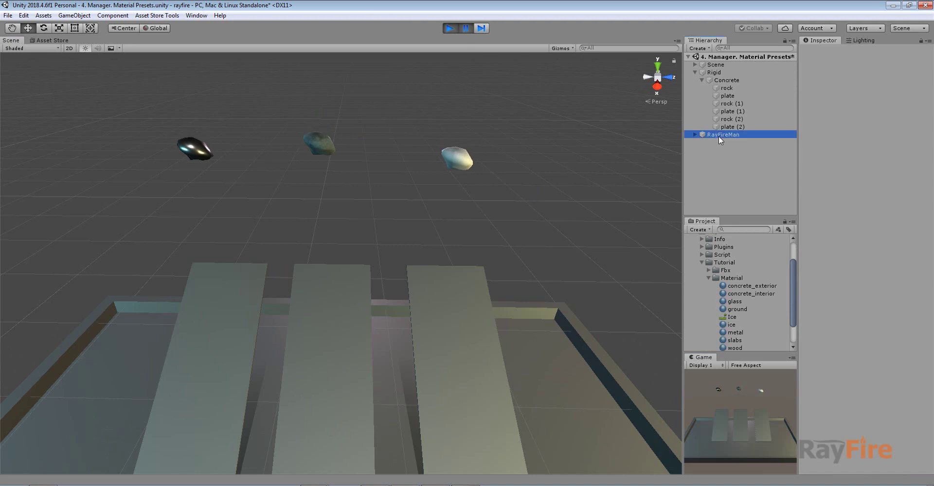
{"action": "left_click", "coordinate": [825, 171]}
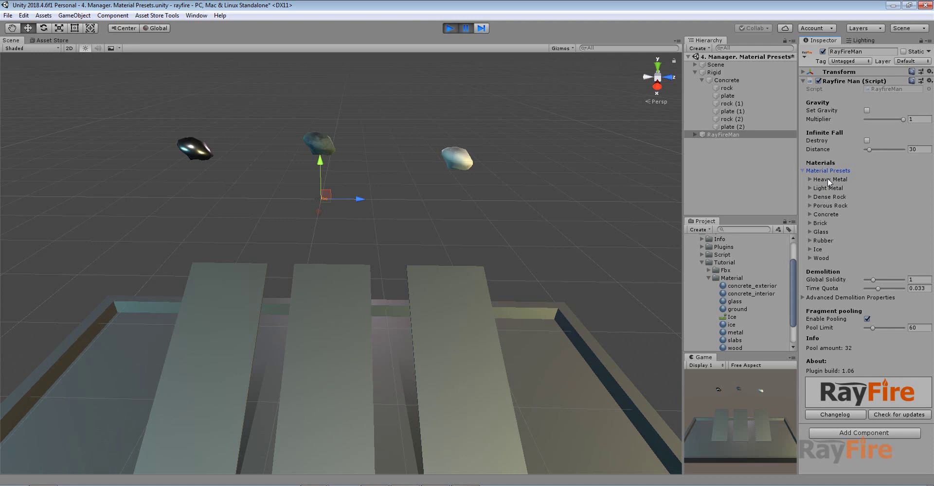
{"action": "left_click", "coordinate": [828, 179]}
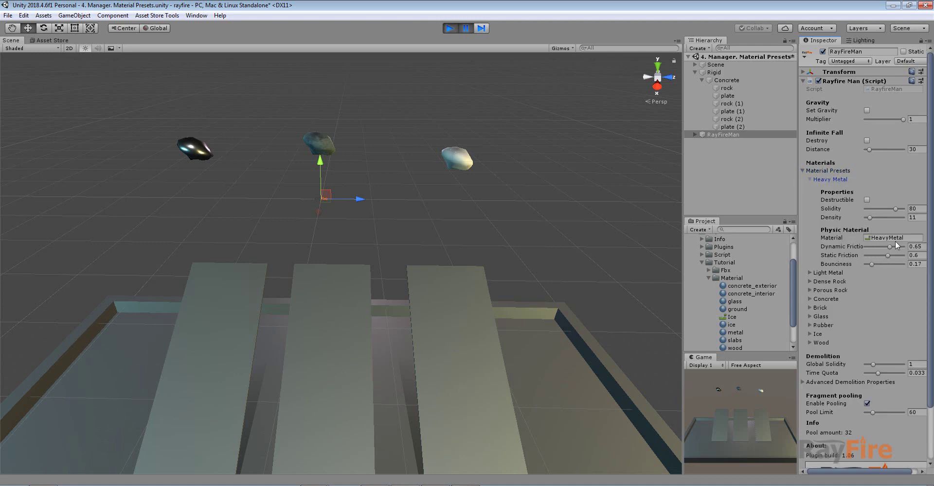
{"action": "left_click", "coordinate": [450, 31]}
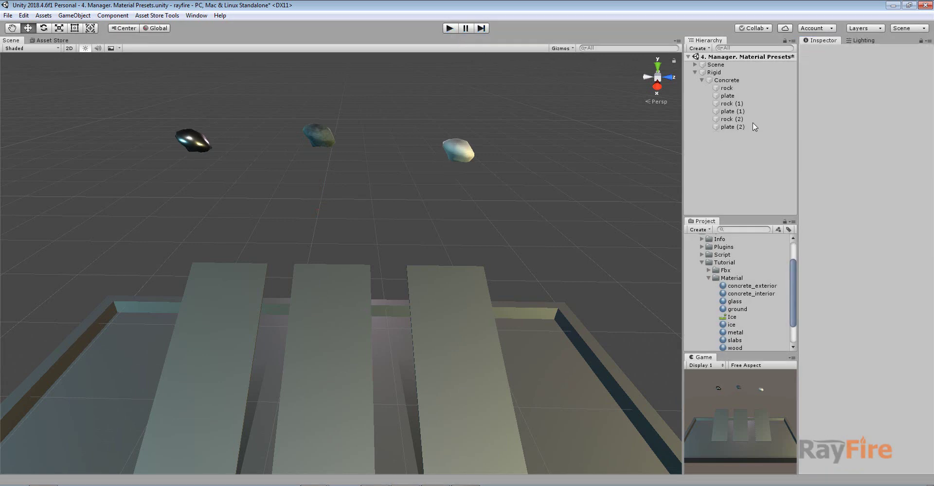
Step: Create an empty game object in the scene and name it Manager
{"action": "right_click", "coordinate": [738, 162]}
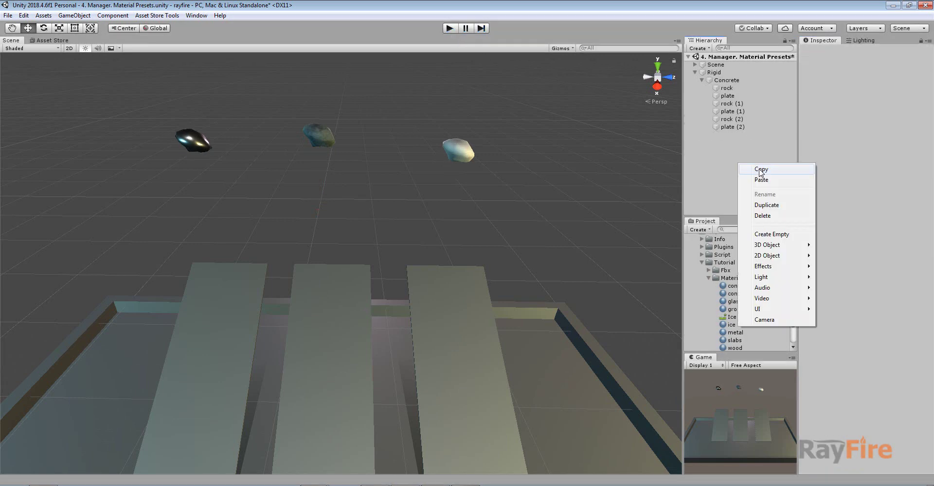
{"action": "left_click", "coordinate": [770, 234]}
{"action": "left_click", "coordinate": [843, 51]}
{"action": "type", "text": "Manager"}
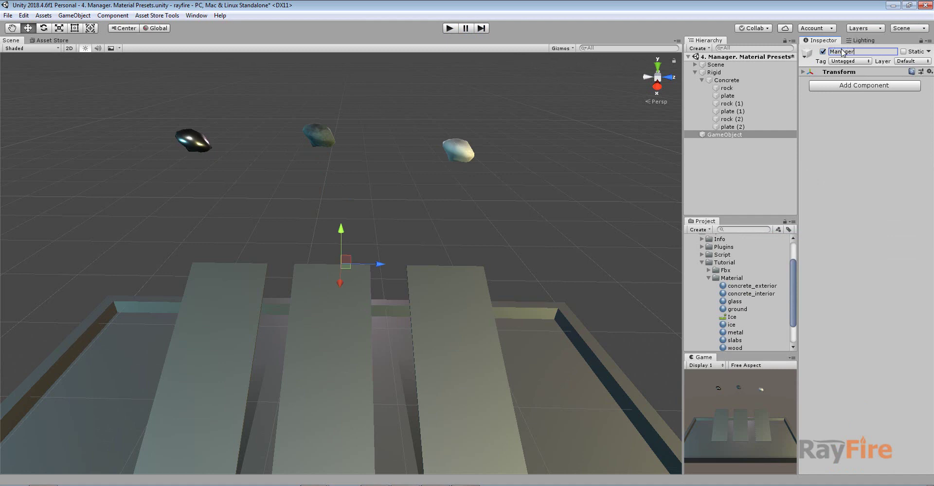
{"action": "key", "text": "Return"}
Step: Add the RayfireMan script from the RayFire Script folder to the Manager object as a component
{"action": "left_click", "coordinate": [702, 267]}
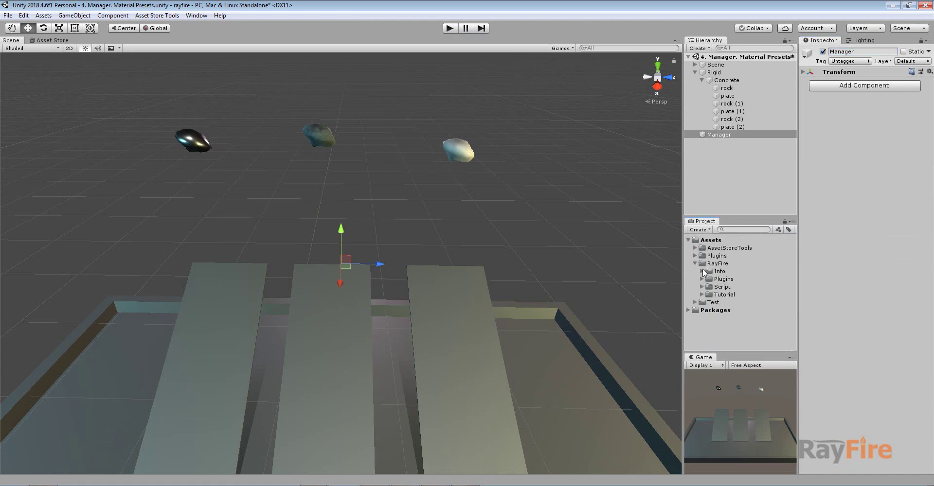
{"action": "left_click", "coordinate": [702, 286]}
{"action": "left_click_drag", "start_coordinate": [736, 294], "coordinate": [868, 264]}
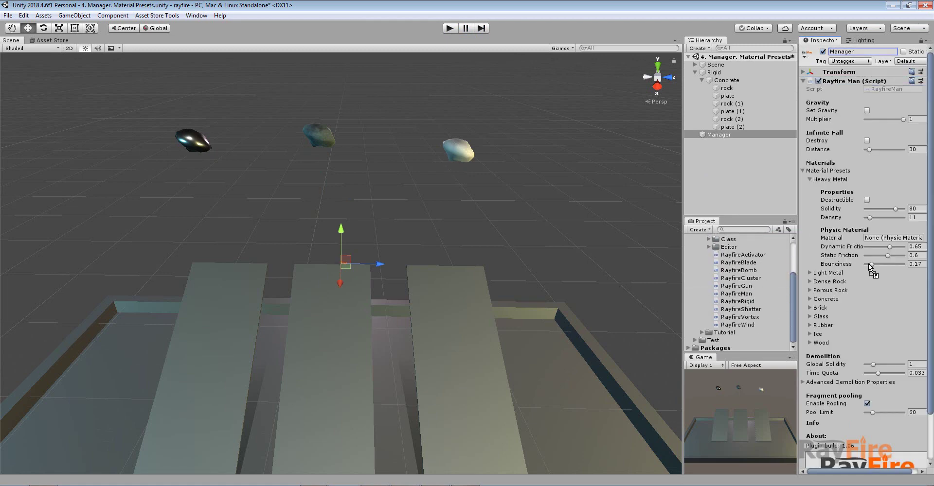
Step: Expand the Ice material preset on the Manager and review its destructibility, solidity, density and friction settings
{"action": "left_click", "coordinate": [830, 180]}
{"action": "left_click", "coordinate": [820, 180]}
{"action": "left_click", "coordinate": [817, 334]}
{"action": "scroll", "coordinate": [870, 357], "scroll_direction": "down", "scroll_amount": 3}
{"action": "left_click", "coordinate": [867, 296]}
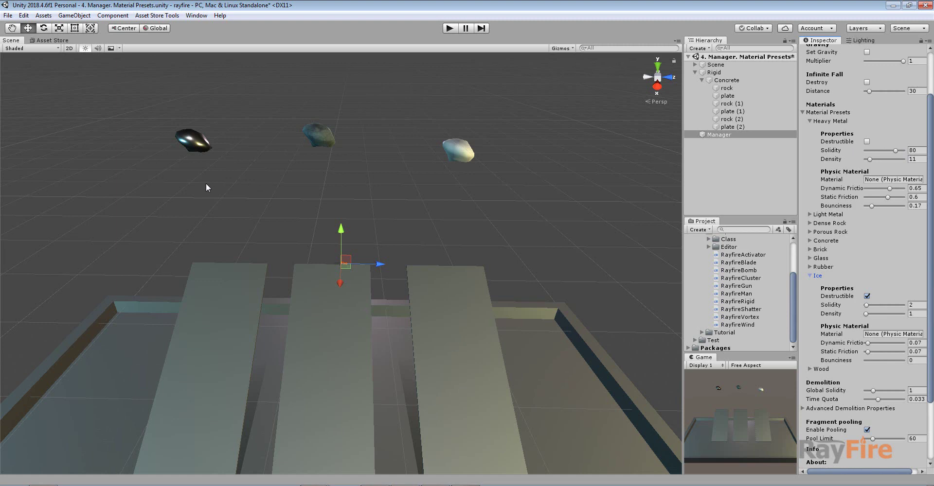
Step: Make the Heavy Metal preset destructible with a much lower solidity, and test it by running and stopping the drop simulation
{"action": "left_click", "coordinate": [866, 142]}
{"action": "left_click", "coordinate": [868, 151]}
{"action": "left_click", "coordinate": [449, 29]}
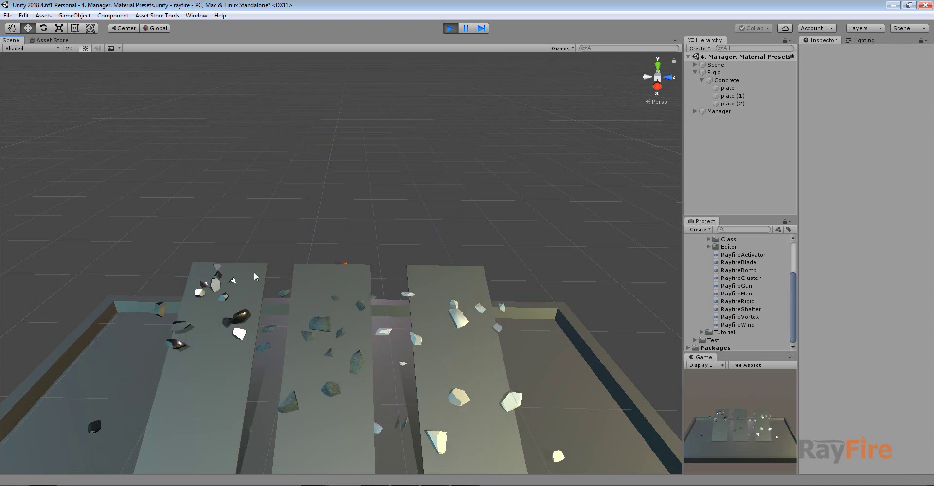
{"action": "left_click", "coordinate": [453, 32]}
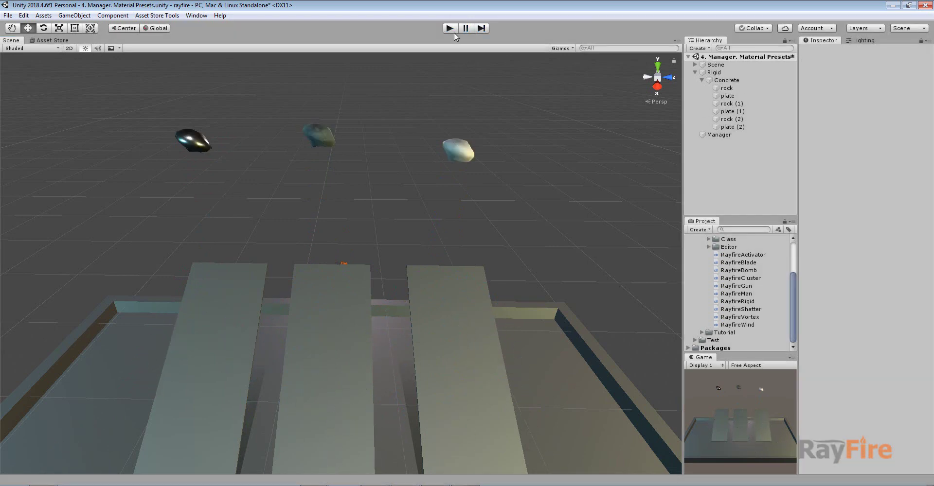
Step: Check the metal rock's Material Type, turn off Destructible in the Manager's Heavy Metal preset, and set its Solidity to 73
{"action": "left_click", "coordinate": [194, 141]}
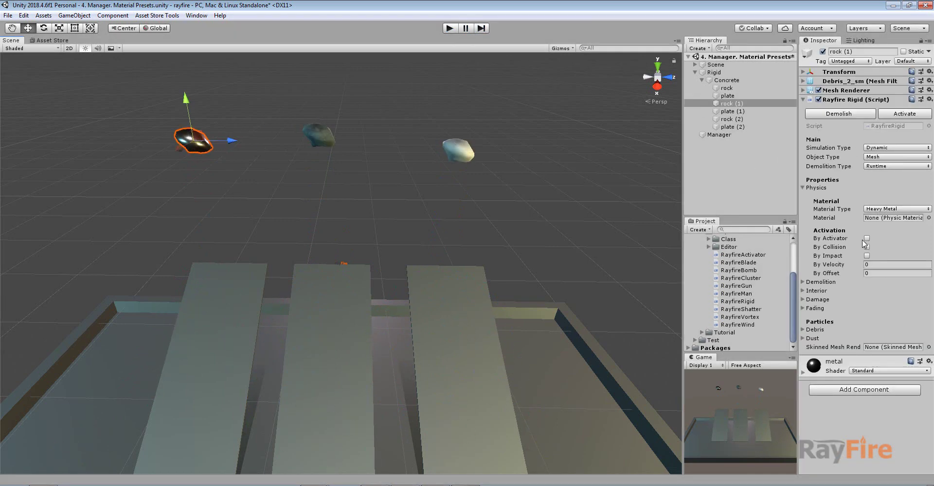
{"action": "left_click", "coordinate": [719, 135]}
{"action": "left_click", "coordinate": [866, 199]}
{"action": "left_click", "coordinate": [893, 209]}
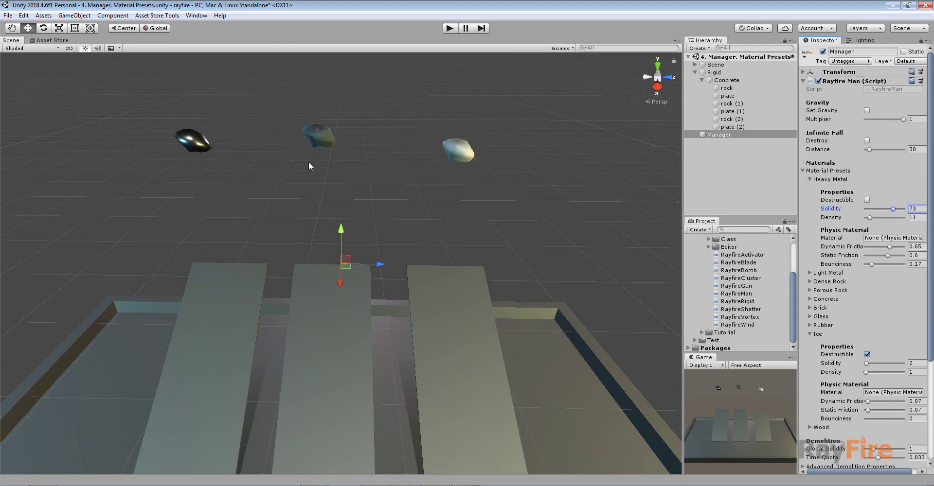
Step: Compare the Density settings of the Ice and Heavy Metal presets on the Manager
{"action": "left_click", "coordinate": [817, 334]}
{"action": "left_click", "coordinate": [817, 334]}
{"action": "left_click", "coordinate": [921, 372]}
{"action": "left_click", "coordinate": [917, 218]}
Step: Run and pause the simulation, and inspect the metal rock's Rigidbody mass and Mesh Collider material
{"action": "left_click", "coordinate": [449, 29]}
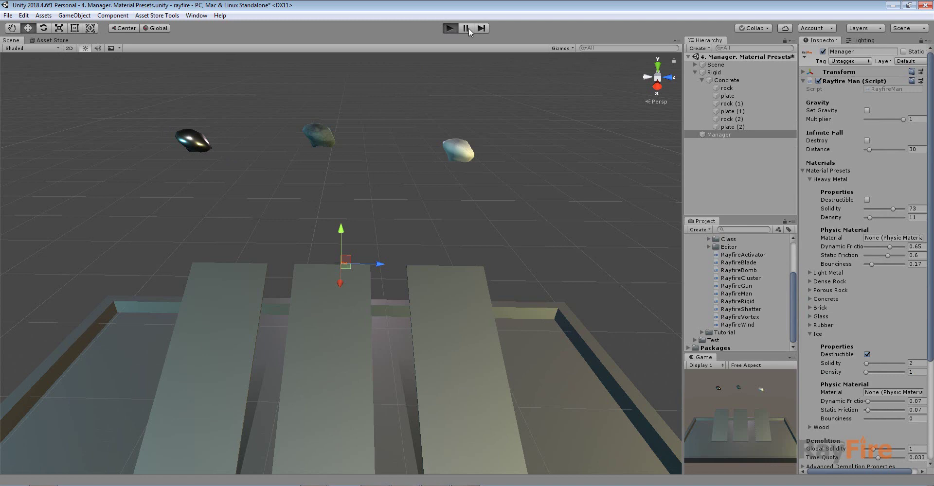
{"action": "left_click", "coordinate": [465, 28]}
{"action": "left_click", "coordinate": [208, 168]}
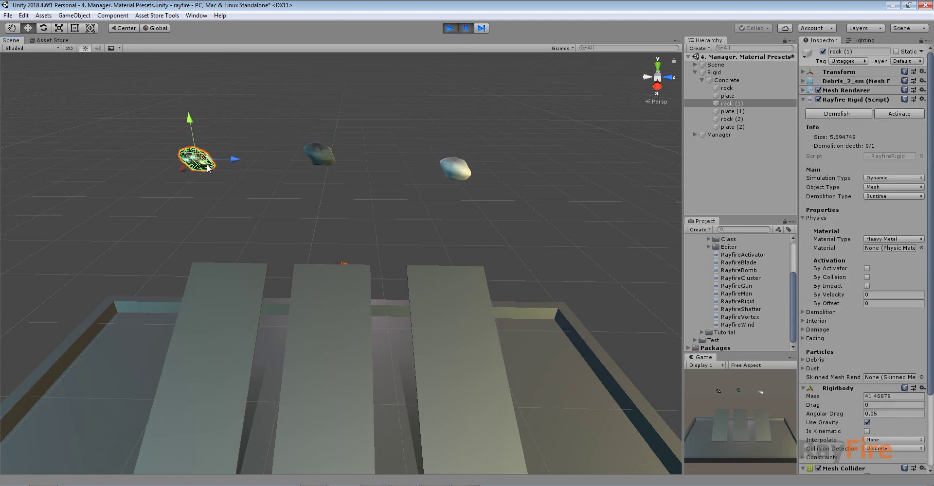
{"action": "left_click", "coordinate": [802, 100]}
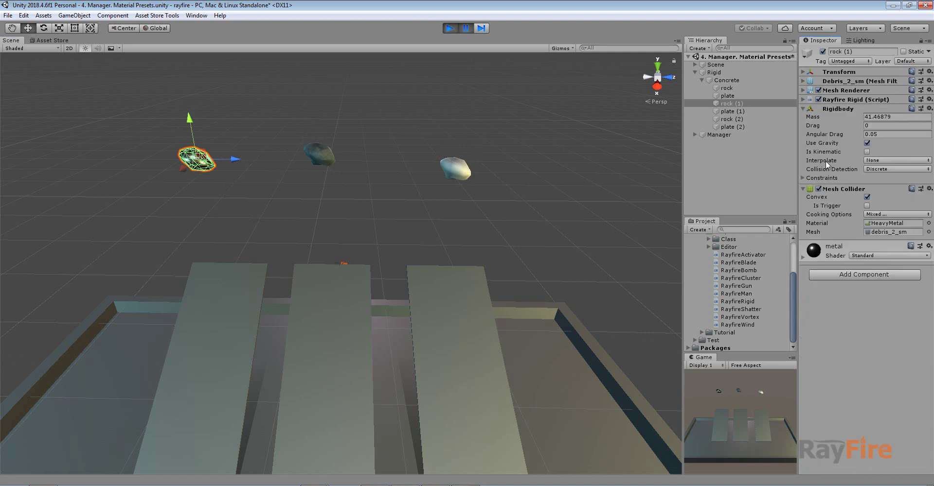
{"action": "left_click", "coordinate": [881, 117]}
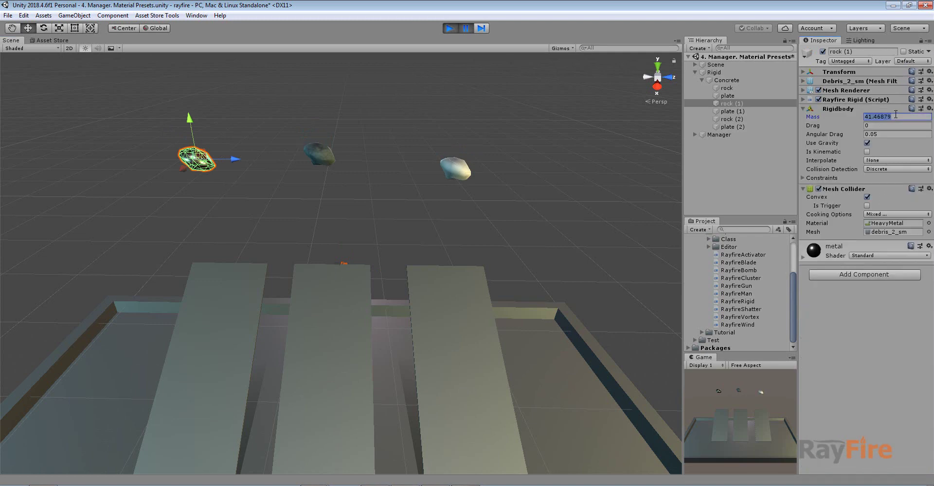
Step: Compare the concrete and ice rocks' Rigidbody mass, and check the concrete rock's Material Type and the Manager's presets
{"action": "left_click", "coordinate": [319, 156]}
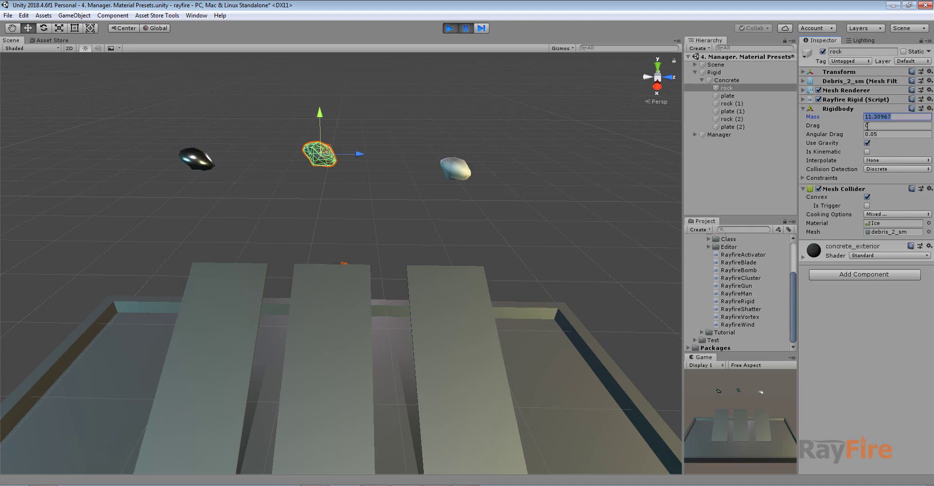
{"action": "left_click", "coordinate": [458, 170]}
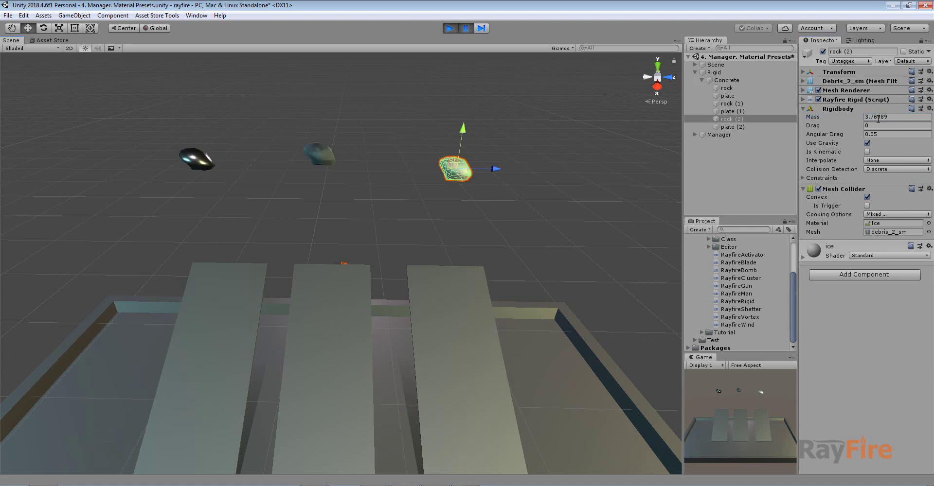
{"action": "left_click", "coordinate": [321, 157]}
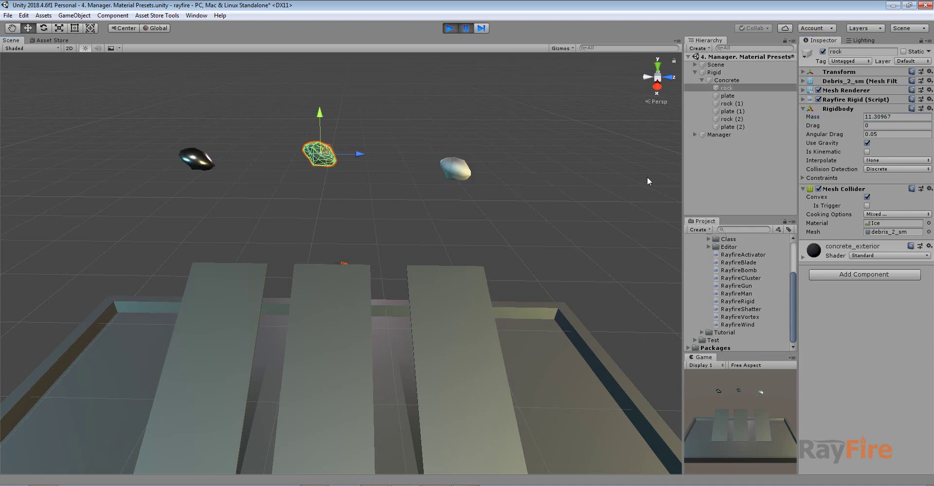
{"action": "left_click", "coordinate": [837, 100]}
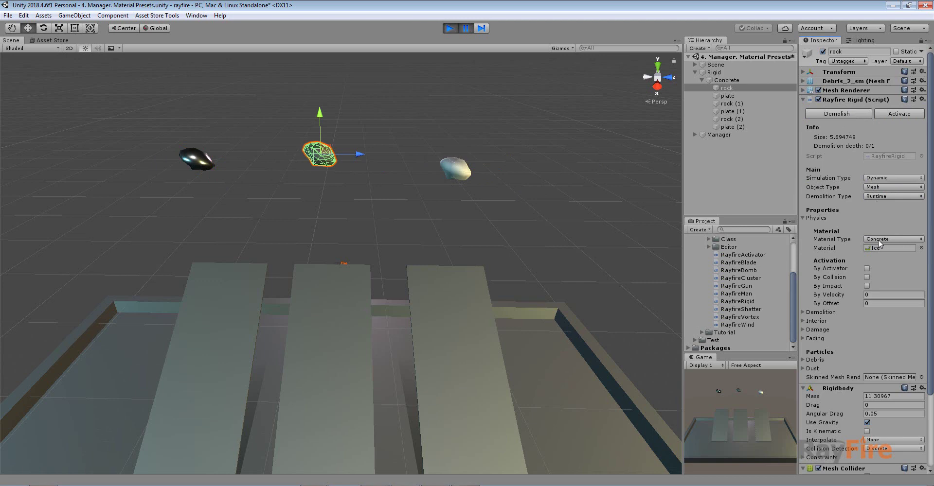
{"action": "left_click", "coordinate": [717, 135]}
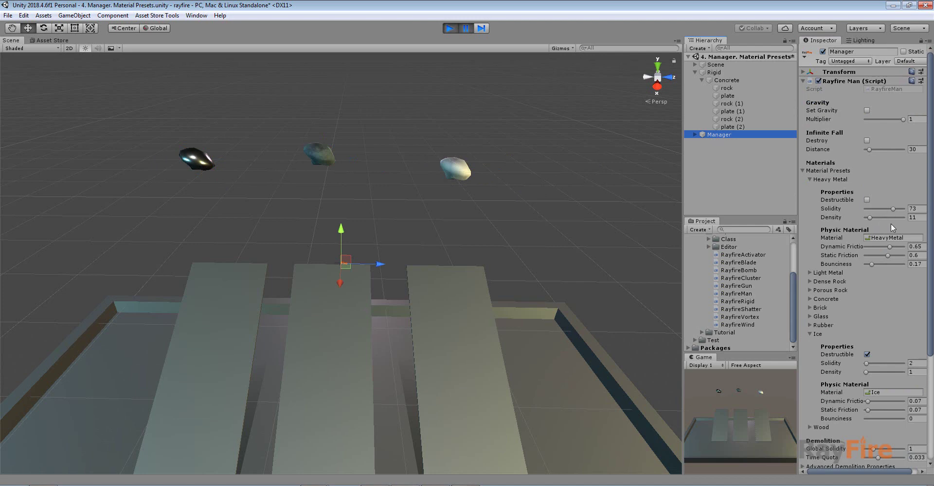
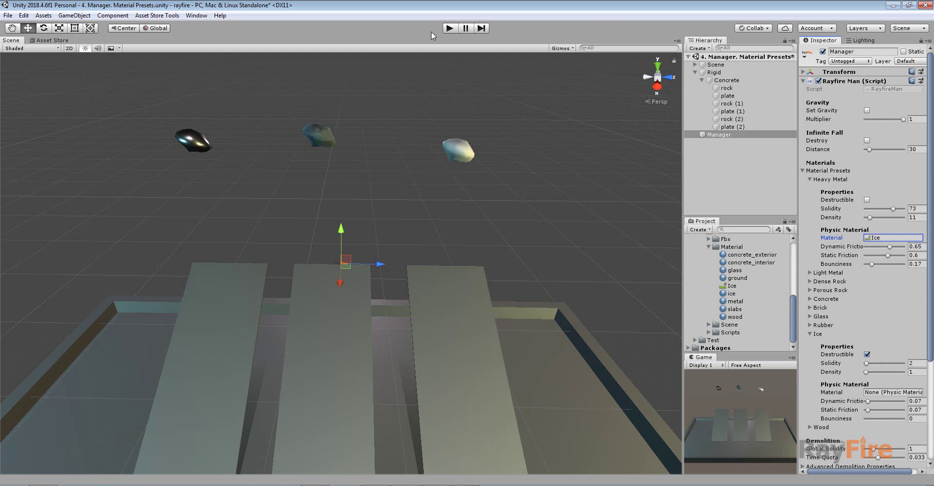
Step: Simulate with the Ice physic material on the Heavy Metal preset, pause, and inspect the metal rock's Mesh Collider material
{"action": "left_click", "coordinate": [455, 30]}
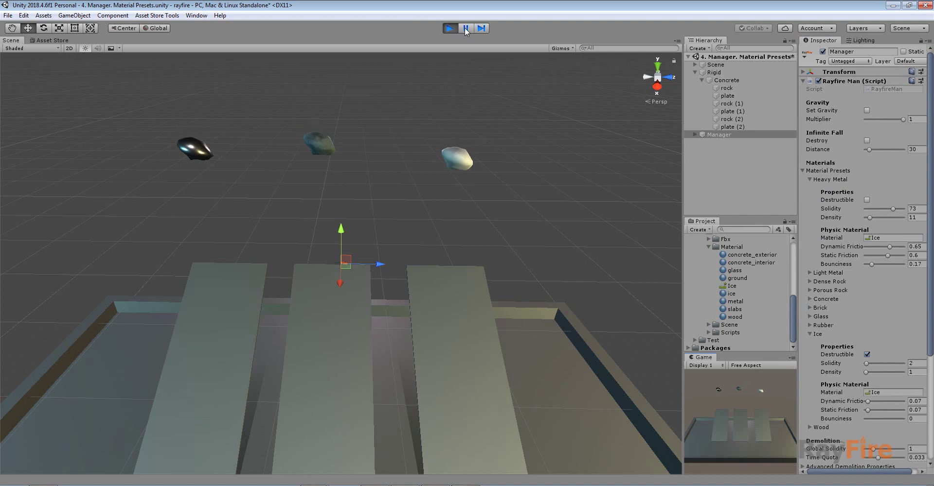
{"action": "left_click", "coordinate": [197, 180]}
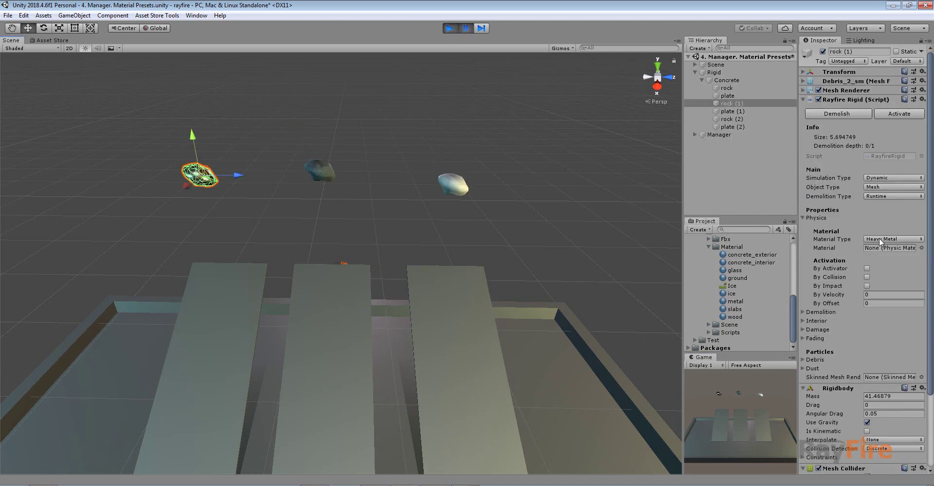
{"action": "scroll", "coordinate": [849, 389], "scroll_direction": "down", "scroll_amount": 1}
{"action": "scroll", "coordinate": [258, 280], "scroll_direction": "down", "scroll_amount": 2}
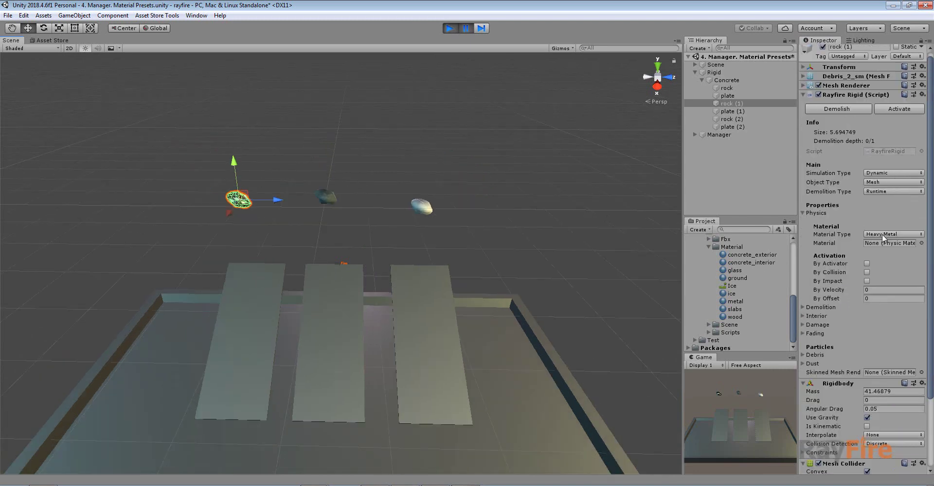
{"action": "scroll", "coordinate": [882, 340], "scroll_direction": "down", "scroll_amount": 3}
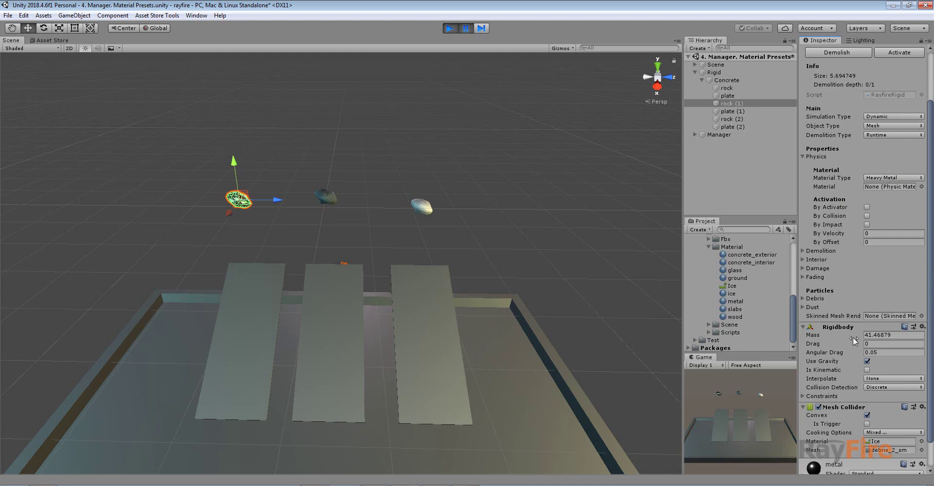
Step: Review the Manager's Heavy Metal preset and compare it with the metal rock's own Rayfire Rigid material settings
{"action": "left_click", "coordinate": [728, 137]}
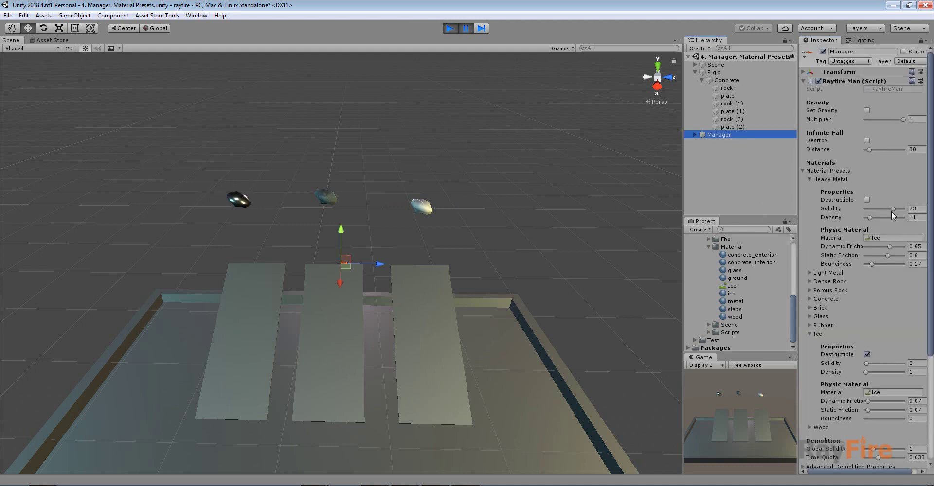
{"action": "left_click", "coordinate": [833, 181]}
{"action": "left_click", "coordinate": [833, 181]}
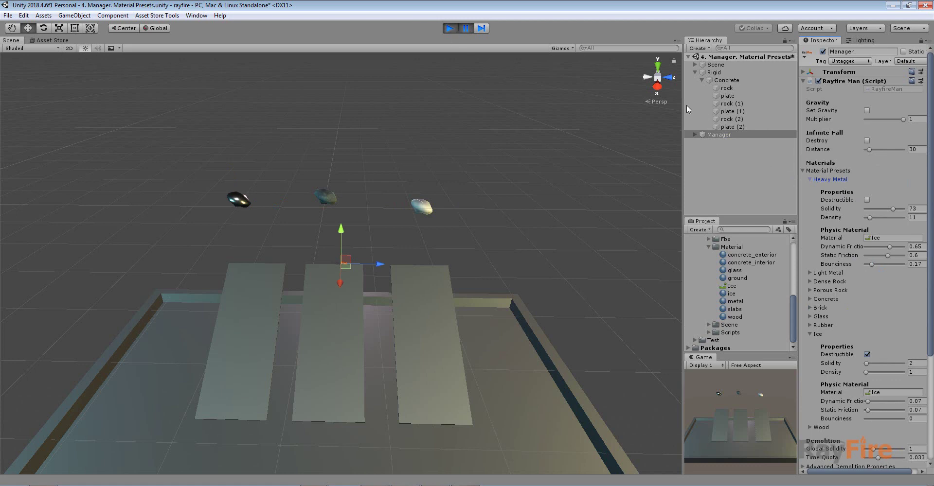
{"action": "left_click", "coordinate": [237, 200]}
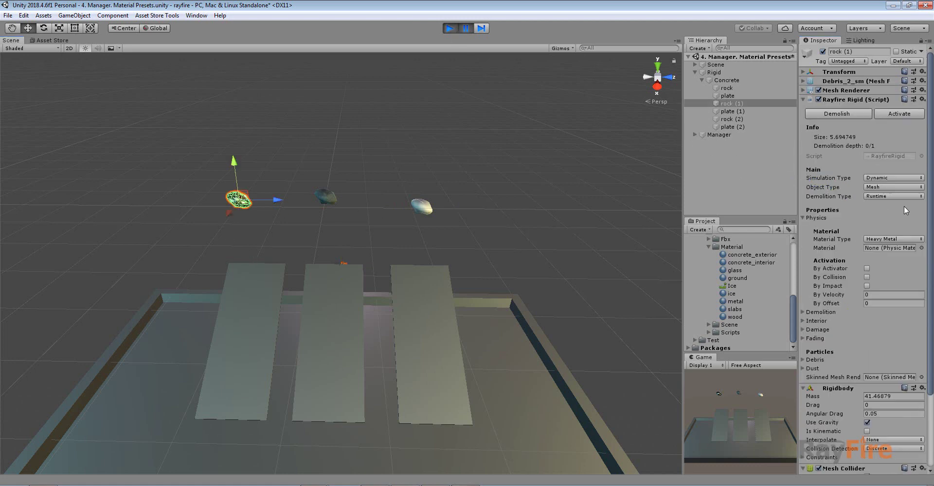
Step: Check the Material Type options in the metal rock's Rayfire Rigid physics settings and stop the simulation
{"action": "left_click", "coordinate": [879, 237]}
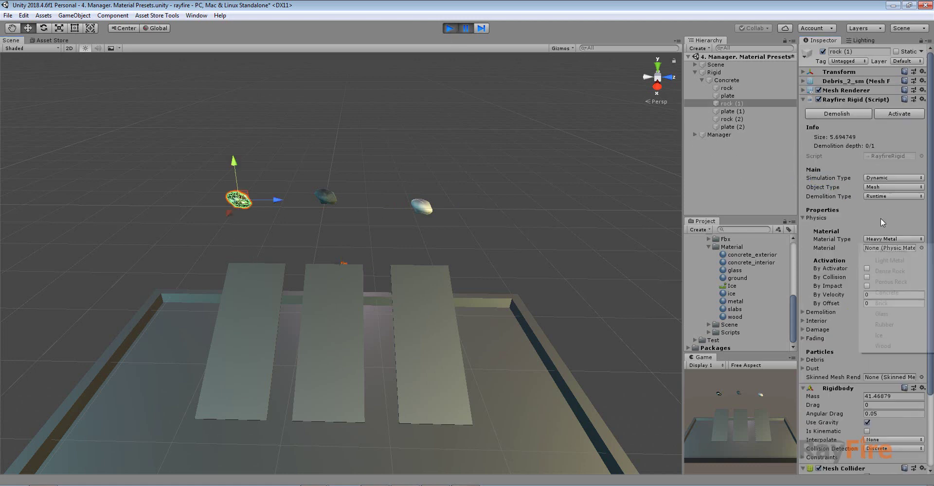
{"action": "left_click", "coordinate": [906, 236]}
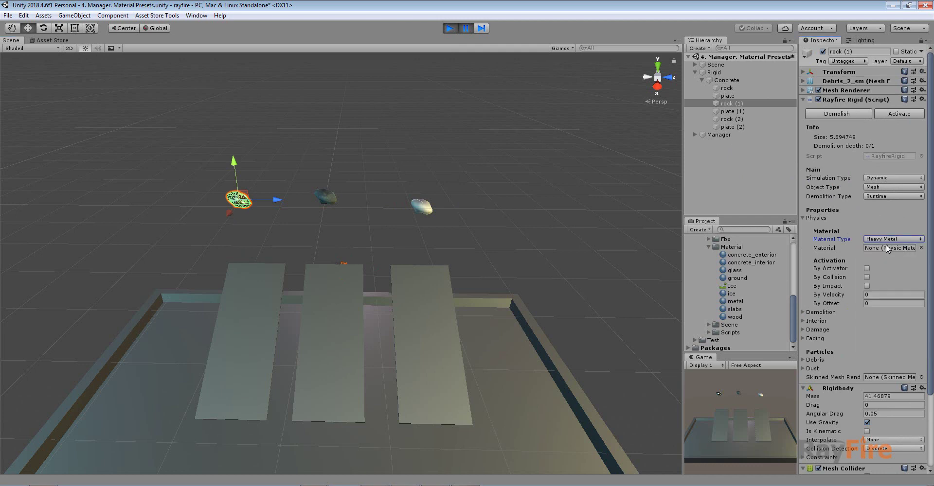
{"action": "left_click", "coordinate": [450, 28]}
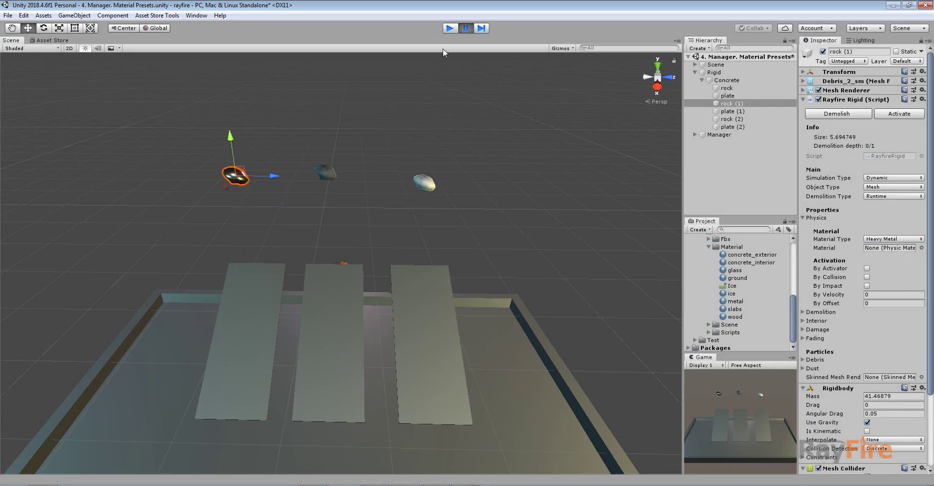
{"action": "left_click", "coordinate": [244, 168]}
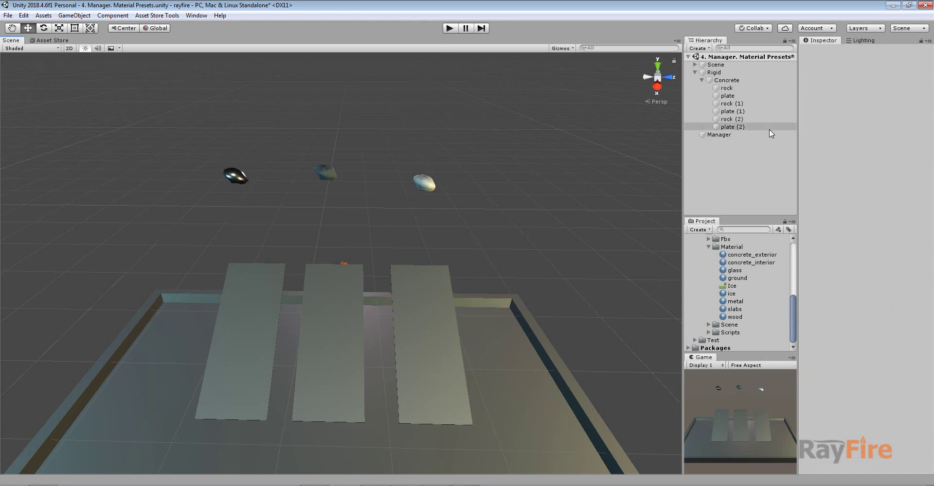
Step: Make the Manager's Heavy Metal preset destructible and lower its Solidity
{"action": "left_click", "coordinate": [719, 135]}
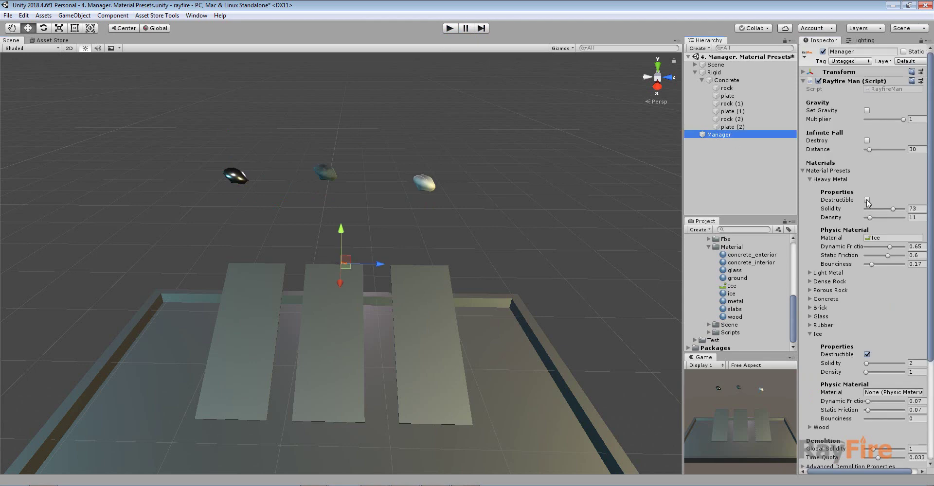
{"action": "left_click", "coordinate": [866, 200]}
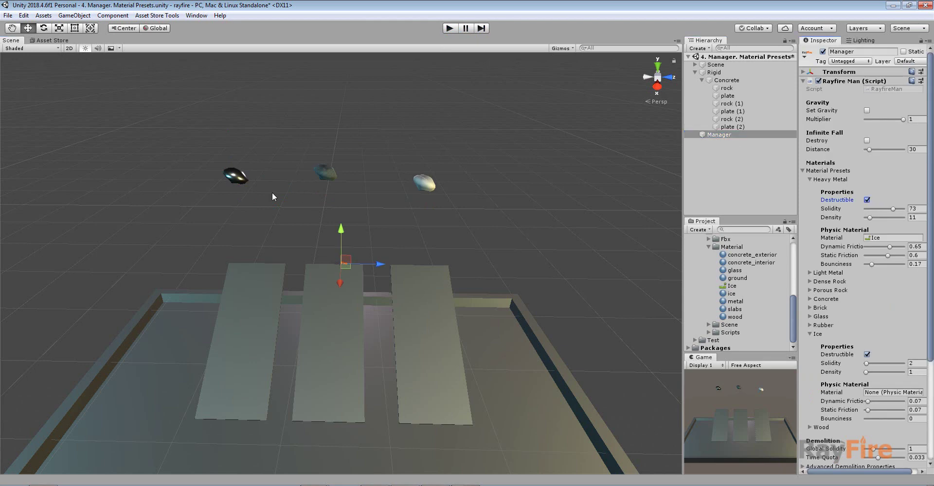
{"action": "left_click", "coordinate": [879, 209]}
{"action": "left_click_drag", "start_coordinate": [879, 210], "coordinate": [878, 209]}
Step: Lower all three rocks closer to the plates, and run the simulation to watch them break before stopping it
{"action": "left_click_drag", "start_coordinate": [283, 131], "coordinate": [480, 217]}
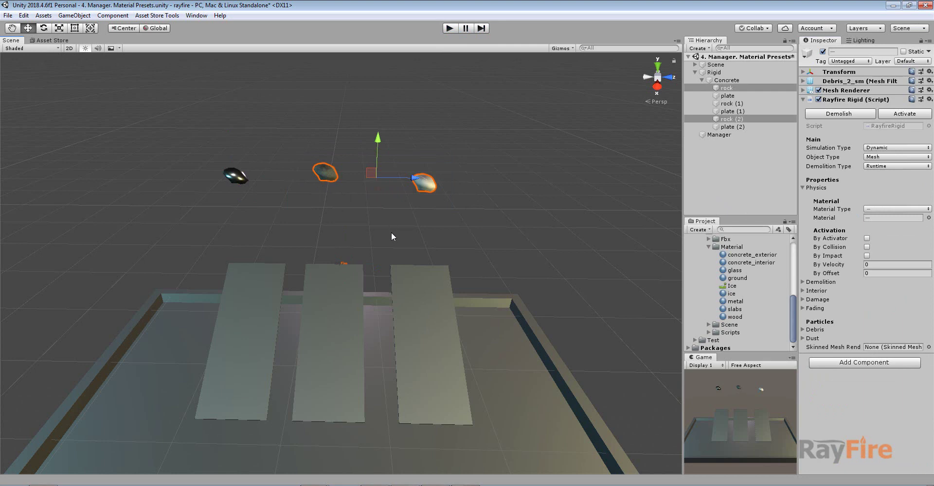
{"action": "left_click_drag", "start_coordinate": [180, 129], "coordinate": [514, 218]}
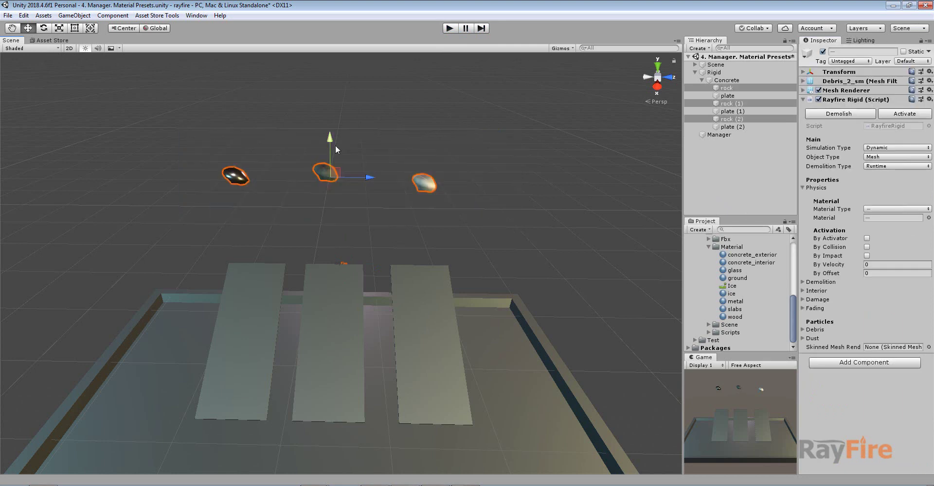
{"action": "left_click_drag", "start_coordinate": [334, 145], "coordinate": [338, 202]}
{"action": "scroll", "coordinate": [355, 206], "scroll_direction": "up", "scroll_amount": 2}
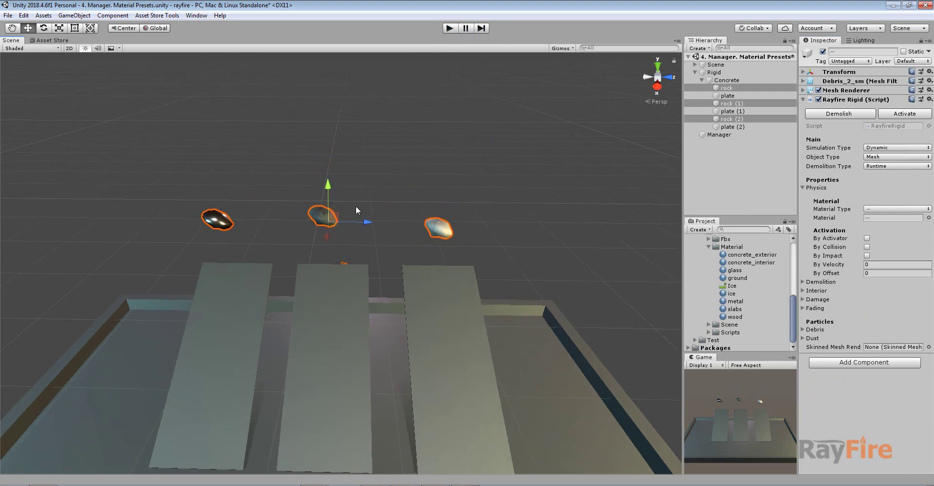
{"action": "scroll", "coordinate": [355, 206], "scroll_direction": "up", "scroll_amount": 3}
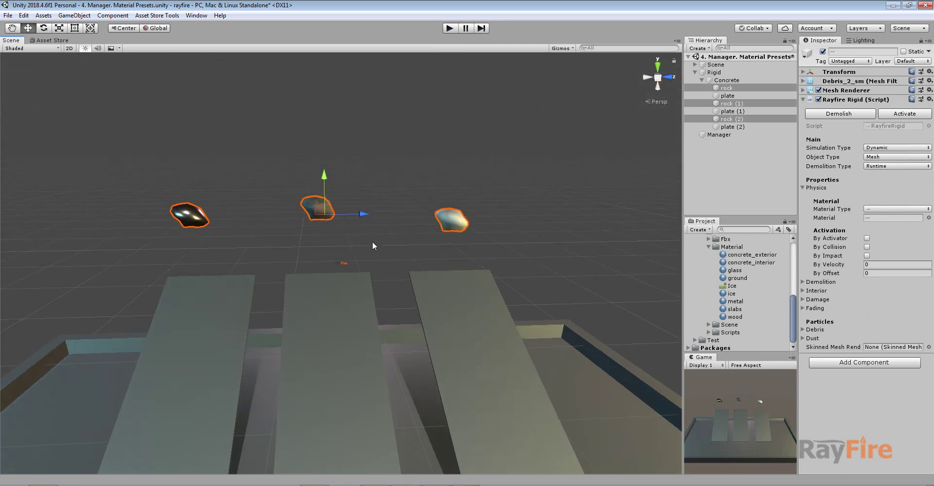
{"action": "left_click", "coordinate": [451, 29]}
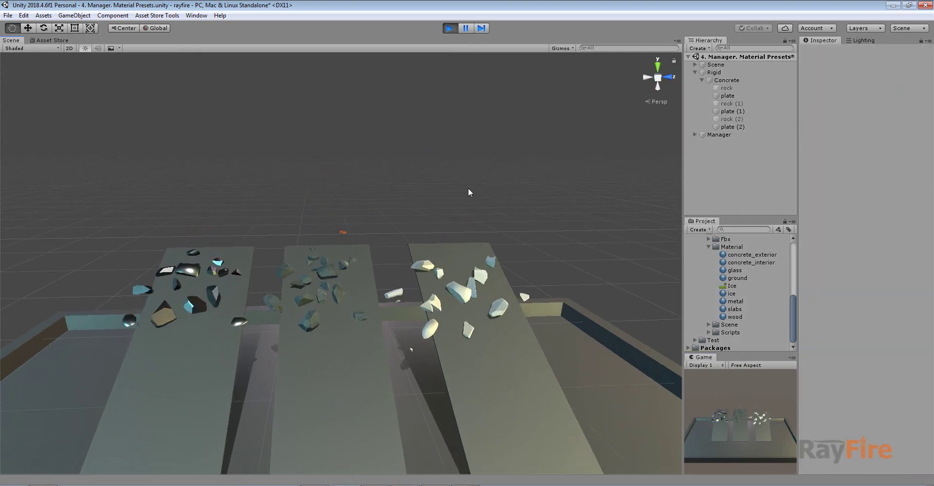
{"action": "left_click", "coordinate": [450, 28]}
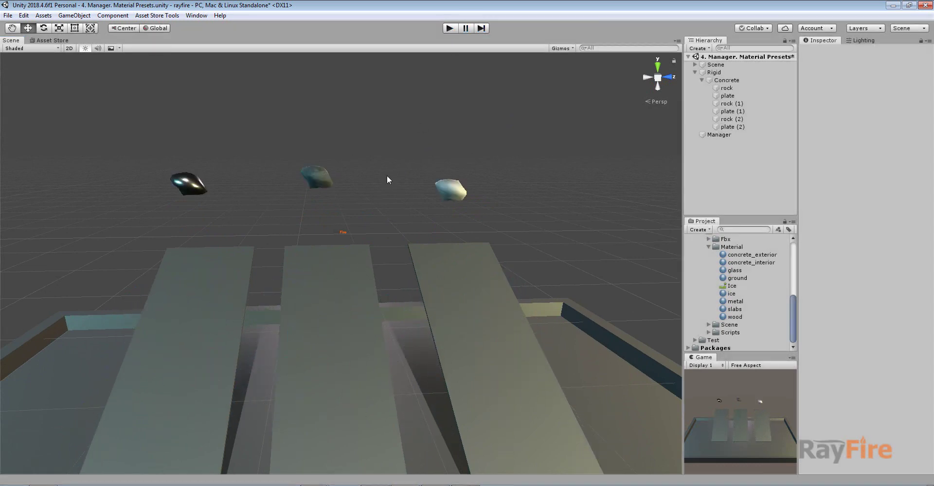
Step: Clear the Ice physic material from the concrete rock's Rayfire Rigid settings by setting Material to None
{"action": "left_click", "coordinate": [316, 180]}
{"action": "left_click", "coordinate": [928, 218]}
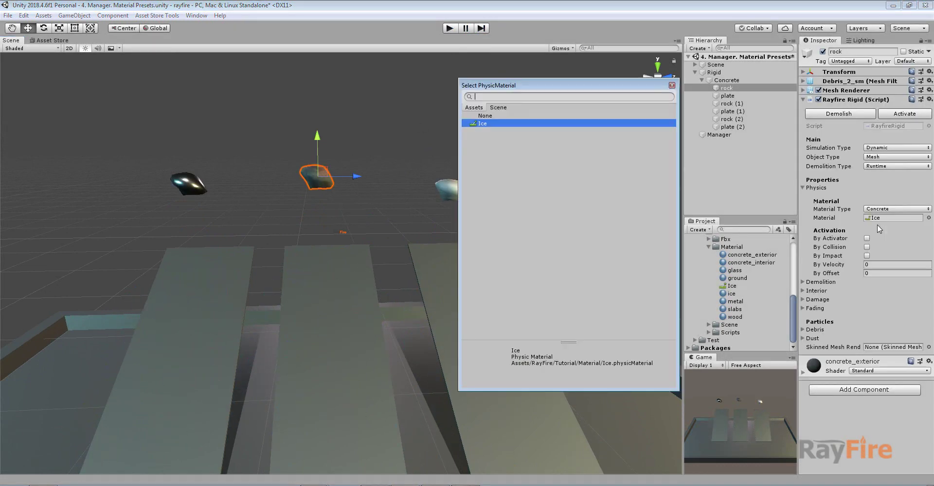
{"action": "left_click", "coordinate": [501, 116]}
{"action": "double_click", "coordinate": [501, 116]}
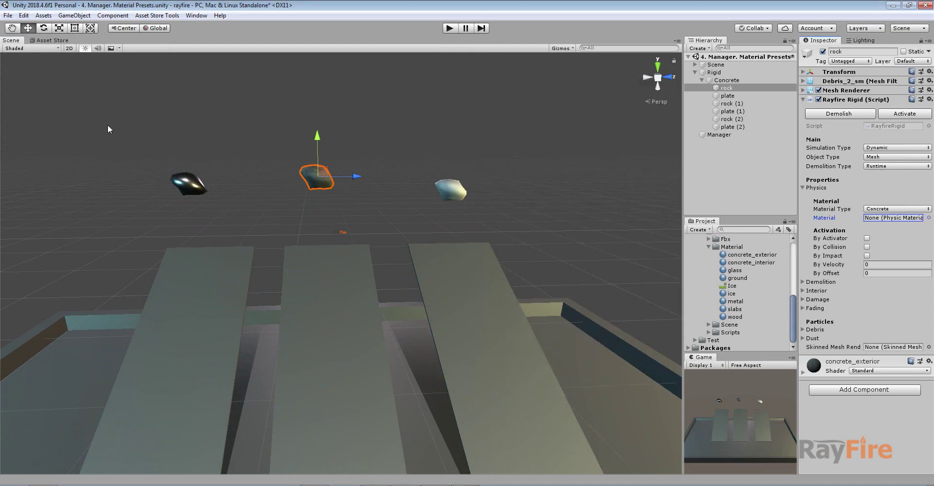
Step: Move the three rocks slightly closer to the plates and run the simulation
{"action": "left_click_drag", "start_coordinate": [81, 122], "coordinate": [503, 207]}
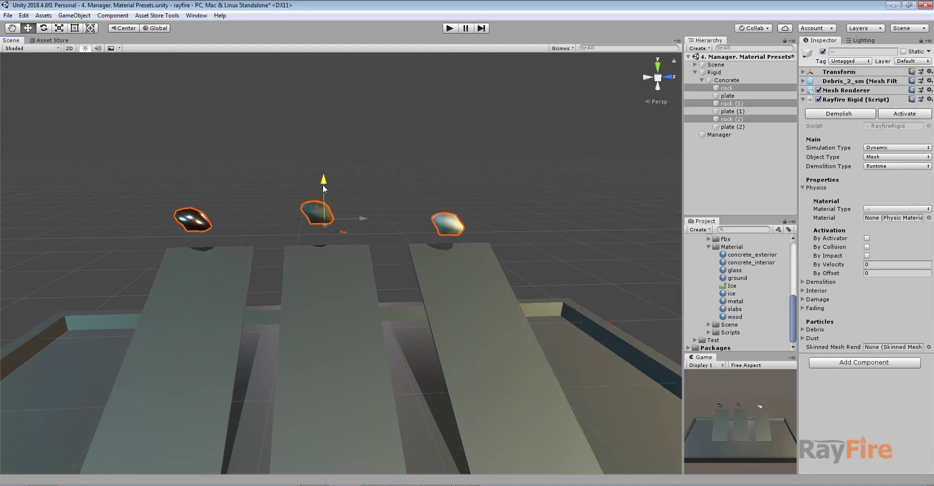
{"action": "left_click", "coordinate": [436, 61]}
{"action": "left_click", "coordinate": [452, 29]}
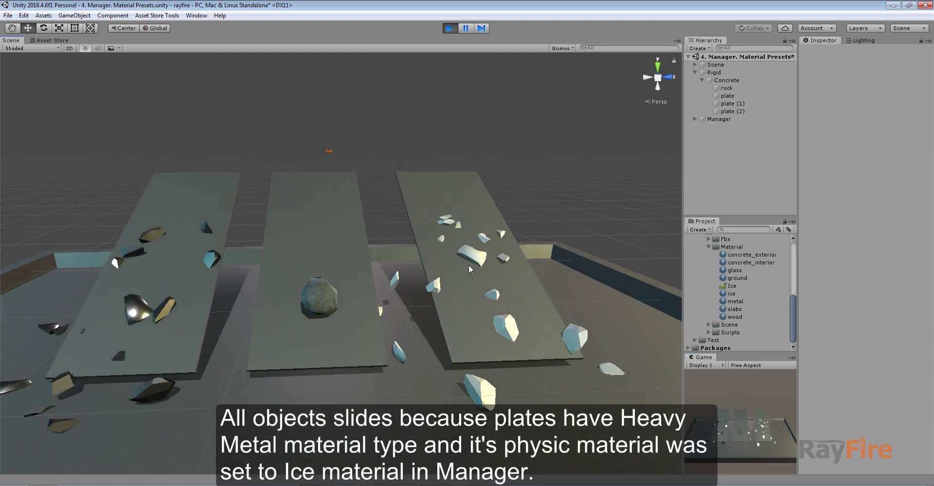
Step: Inspect the fallen concrete rock's Rayfire Rigid settings and Rigidbody mass, and stop the simulation
{"action": "middle_click_drag", "start_coordinate": [511, 403], "coordinate": [512, 346]}
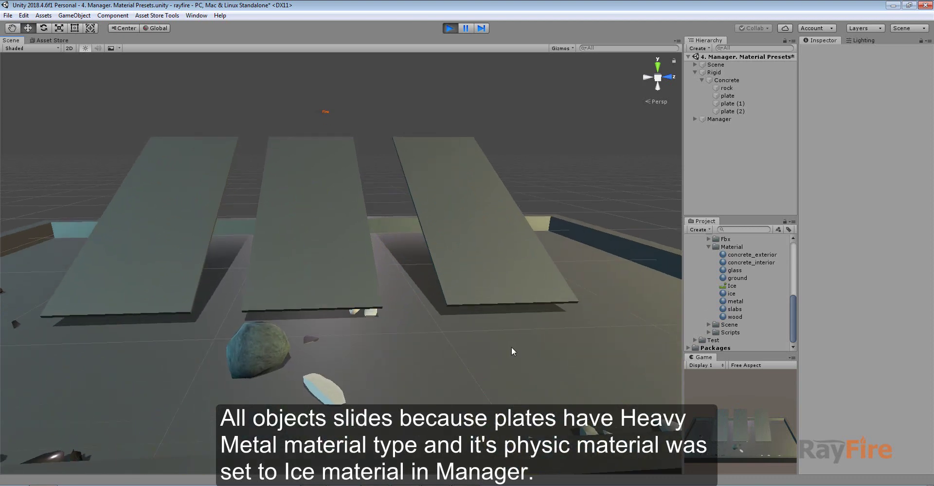
{"action": "left_click", "coordinate": [245, 345]}
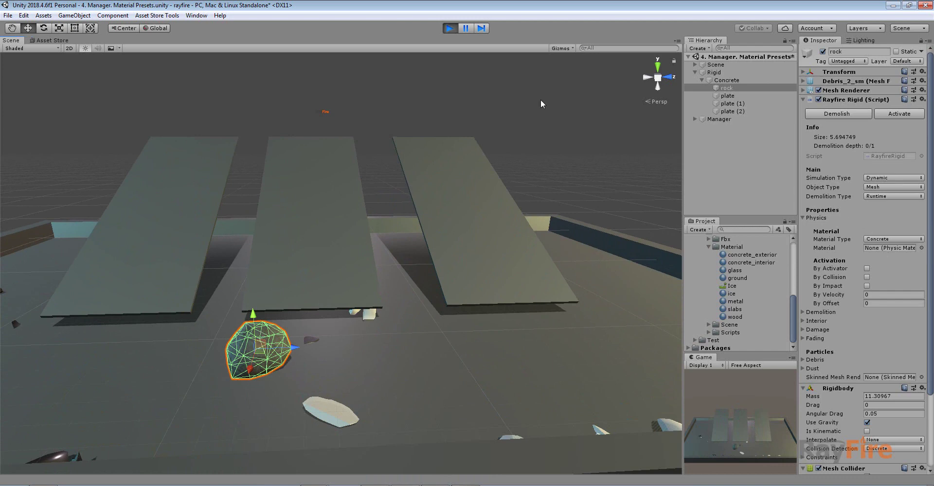
{"action": "left_click", "coordinate": [451, 27]}
Step: Collapse the Manager's Heavy Metal preset and set the Concrete preset's Solidity to 3
{"action": "left_click", "coordinate": [718, 135]}
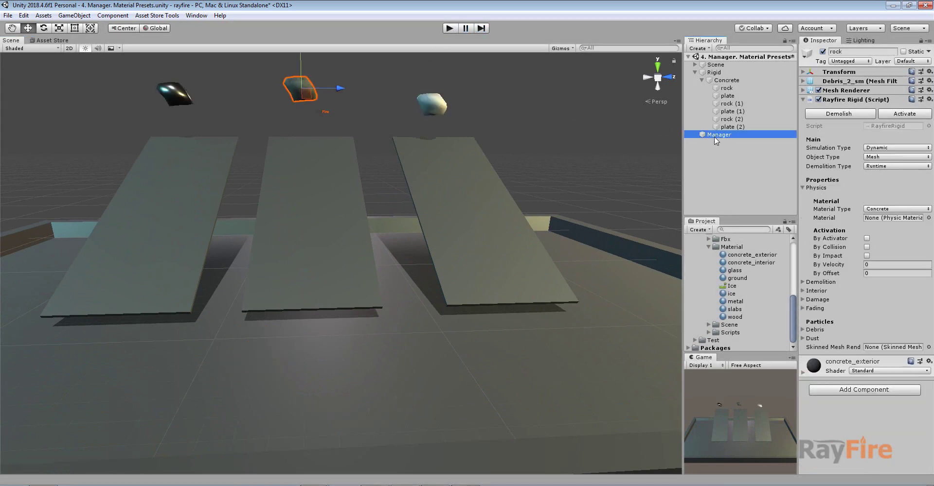
{"action": "left_click", "coordinate": [829, 179]}
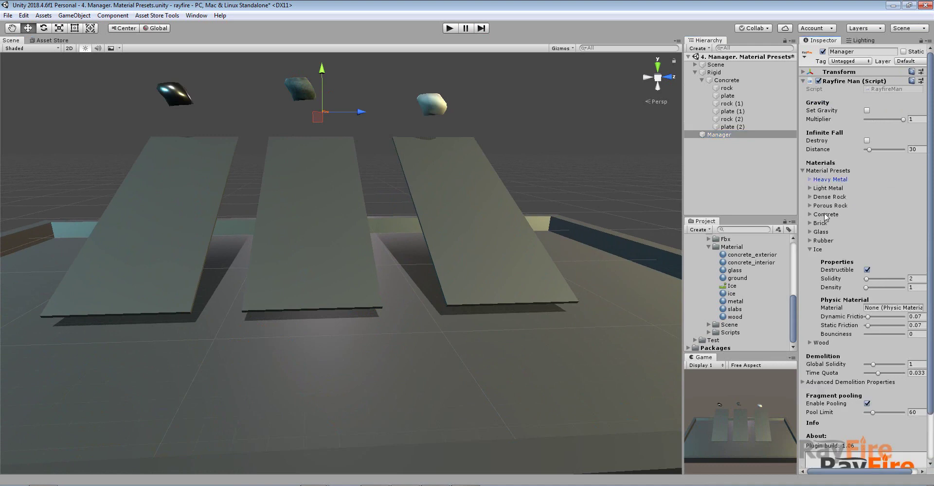
{"action": "left_click", "coordinate": [826, 214]}
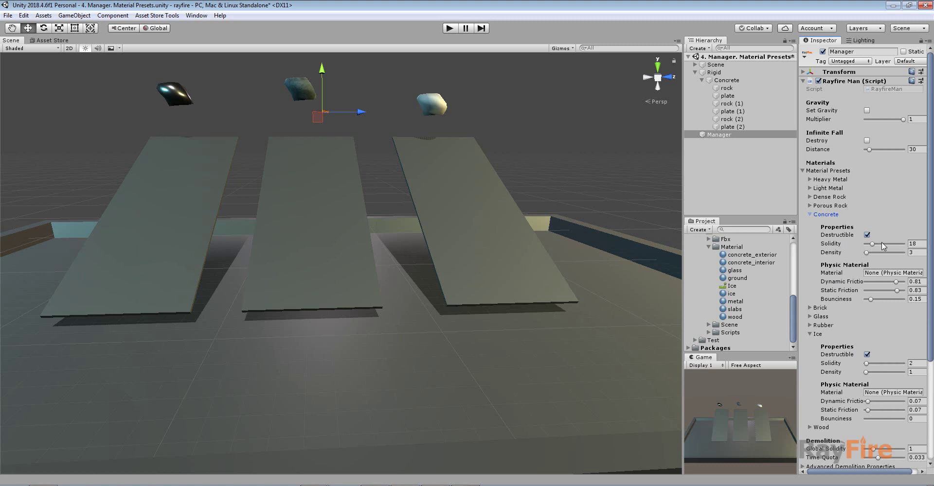
{"action": "left_click", "coordinate": [919, 244]}
{"action": "left_click_drag", "start_coordinate": [872, 244], "coordinate": [865, 245]}
Step: Run the simulation to watch the rocks shatter on the plates with the lowered Concrete solidity, and stop it
{"action": "left_click", "coordinate": [449, 28]}
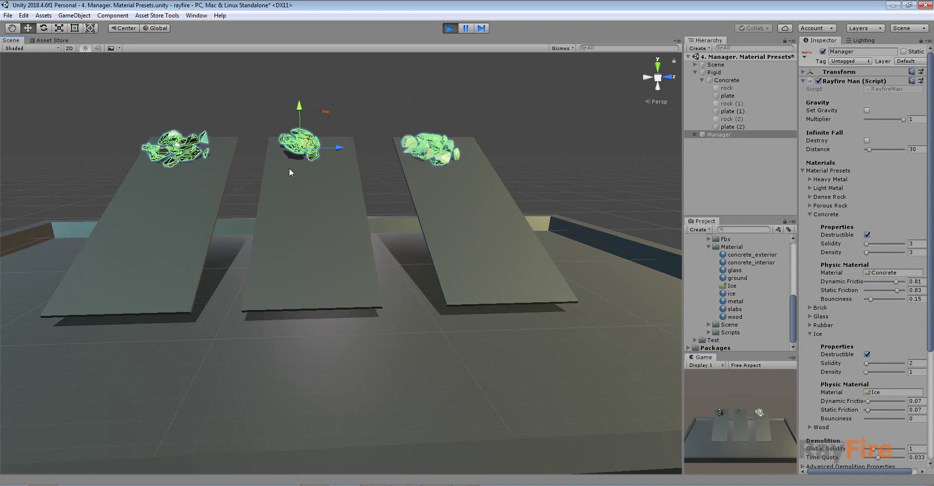
{"action": "left_click", "coordinate": [274, 83]}
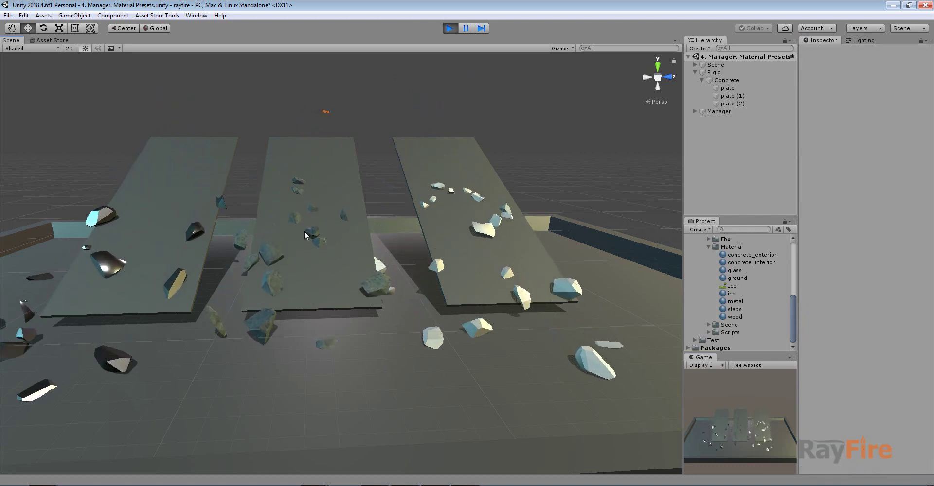
{"action": "left_click", "coordinate": [451, 28]}
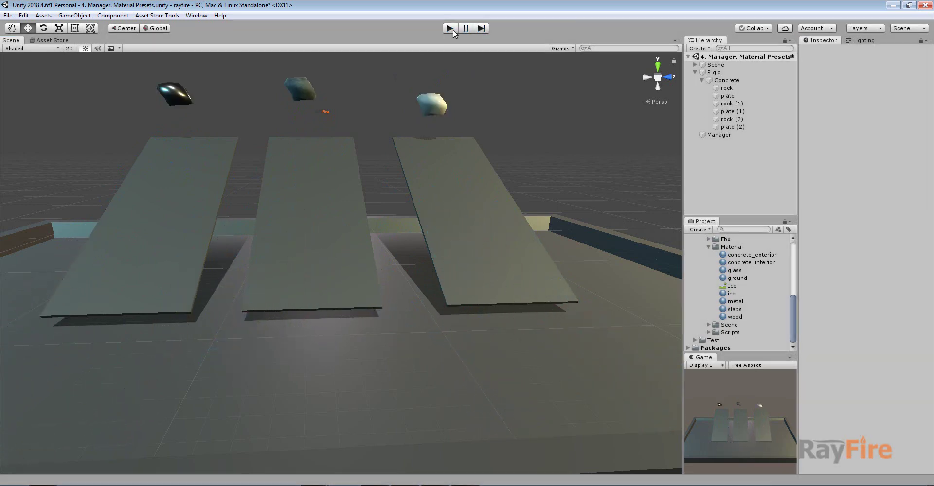
Step: Set the Solidity of the Manager's Concrete preset to 31, select the concrete rock and start the simulation
{"action": "left_click", "coordinate": [304, 90]}
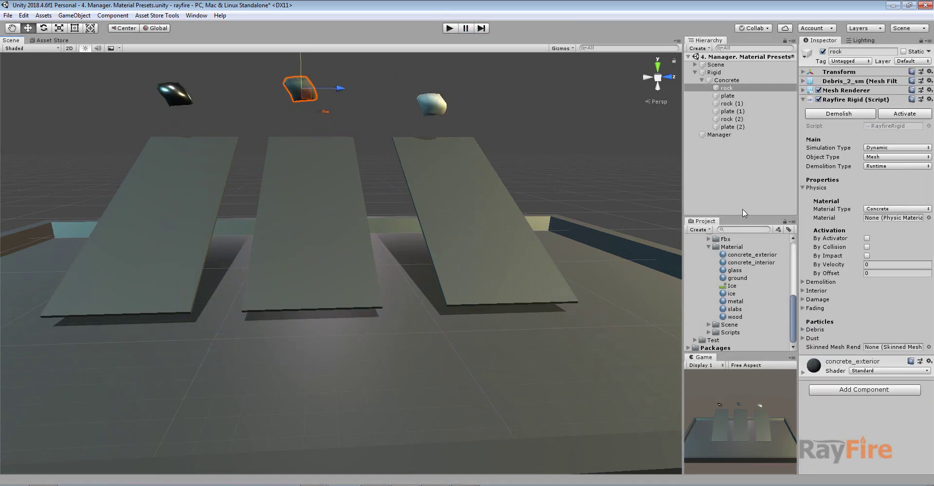
{"action": "left_click", "coordinate": [739, 135]}
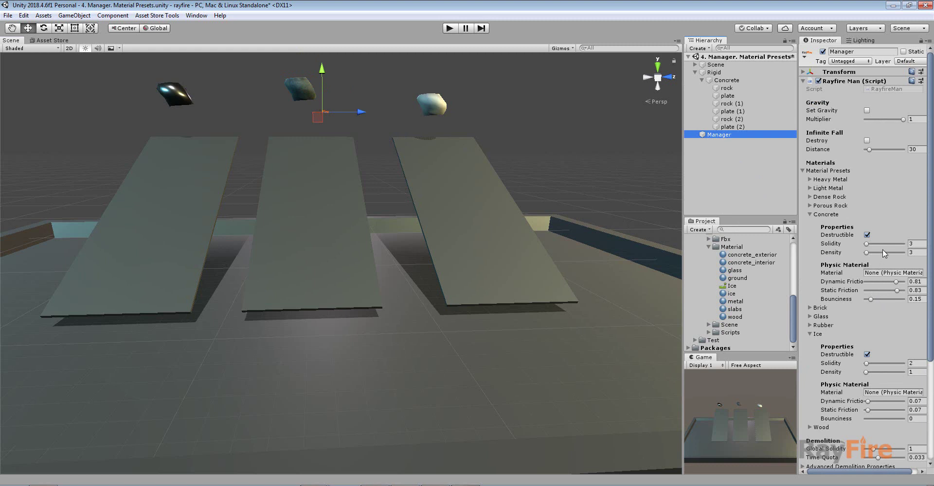
{"action": "left_click_drag", "start_coordinate": [879, 244], "coordinate": [881, 247]}
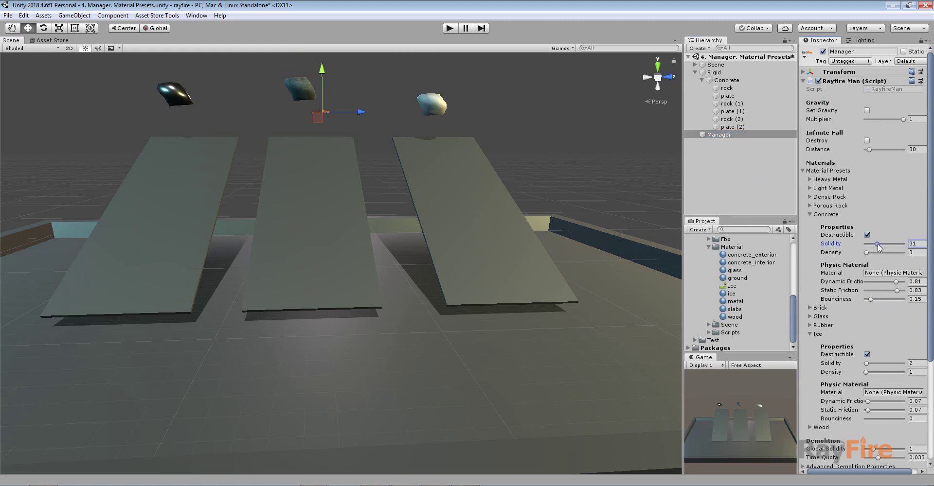
{"action": "left_click", "coordinate": [289, 89]}
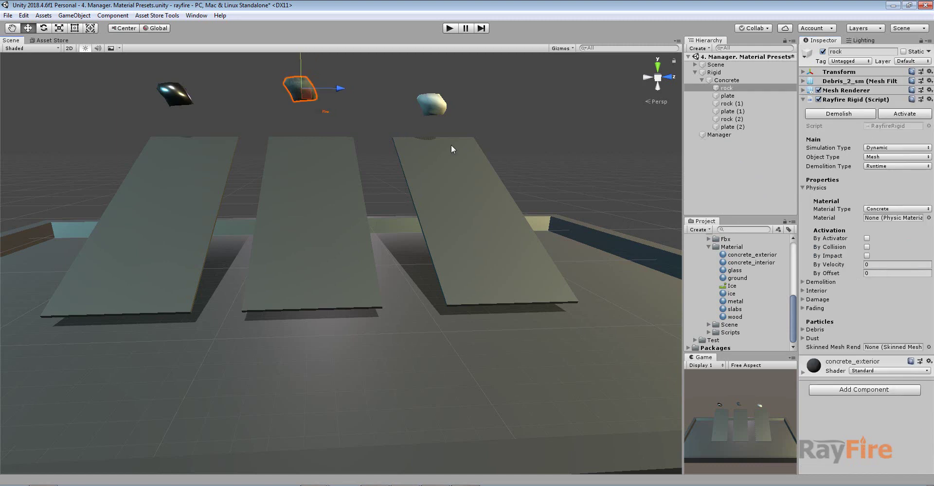
{"action": "left_click", "coordinate": [448, 28]}
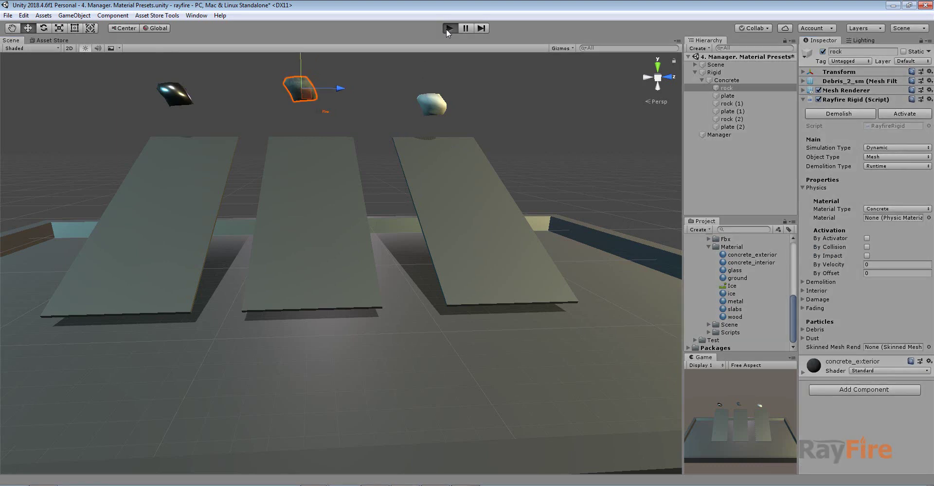